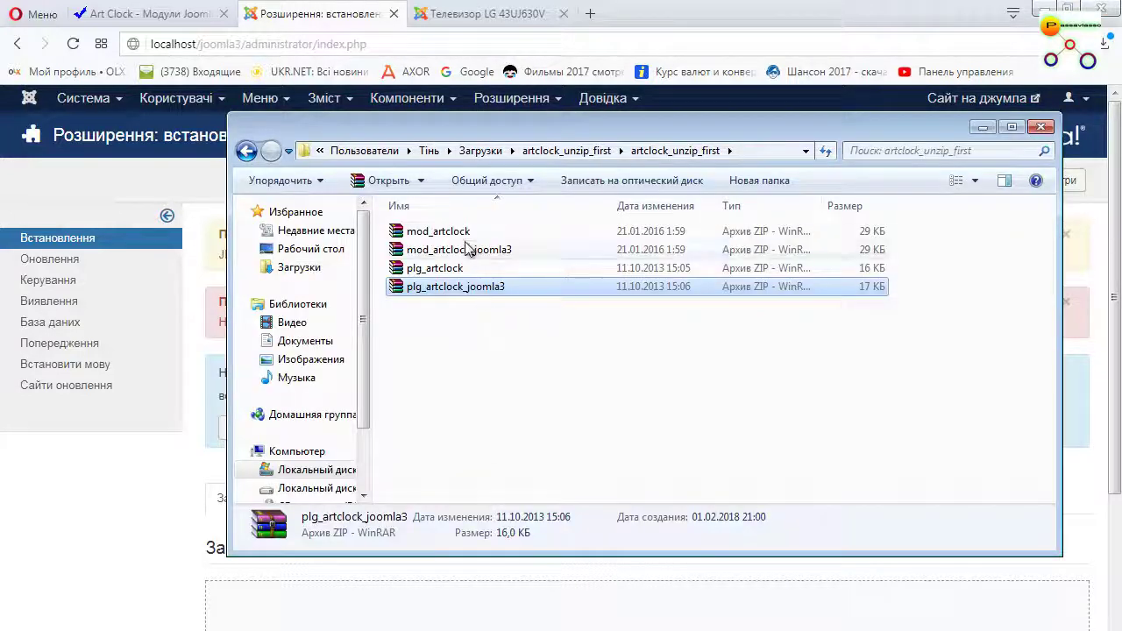
# - Install the mod_artclock_joomla3 and plg_artclock_joomla3 archives from the artclock_unzip_first folder as Joomla extensions
pyautogui.click(466, 250)
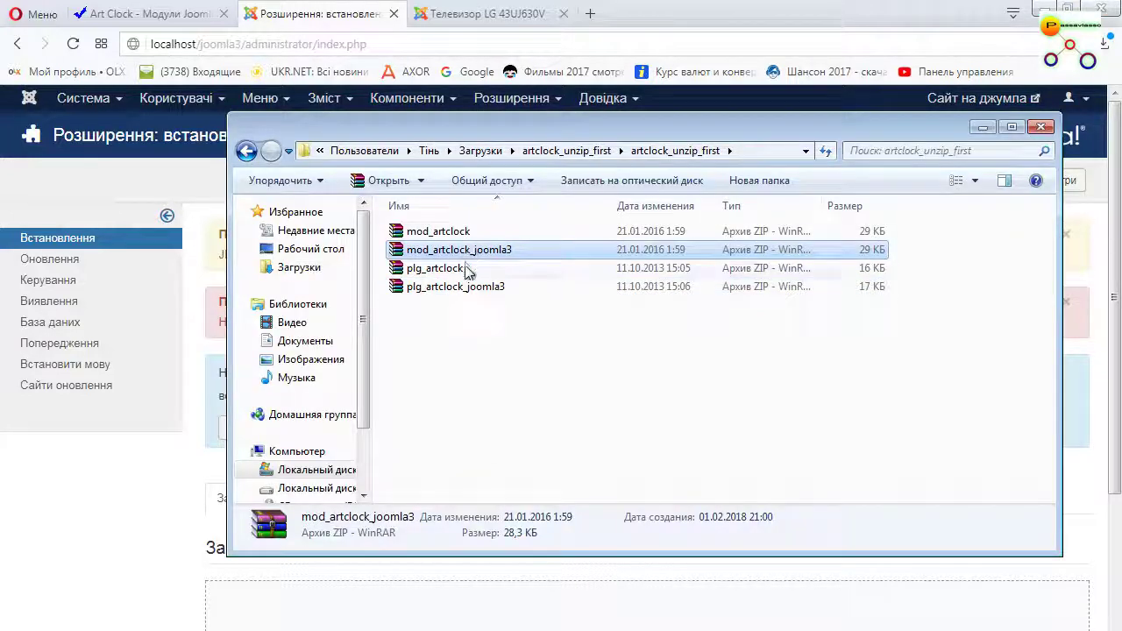
pyautogui.moveTo(455, 254); pyautogui.dragTo(466, 621)
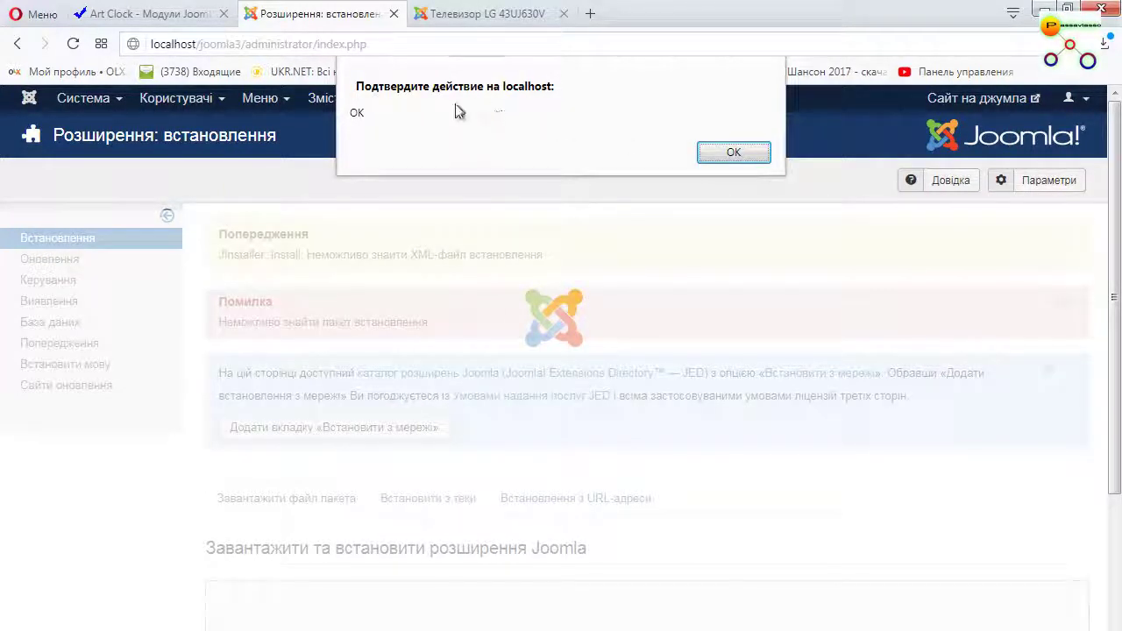
pyautogui.click(728, 153)
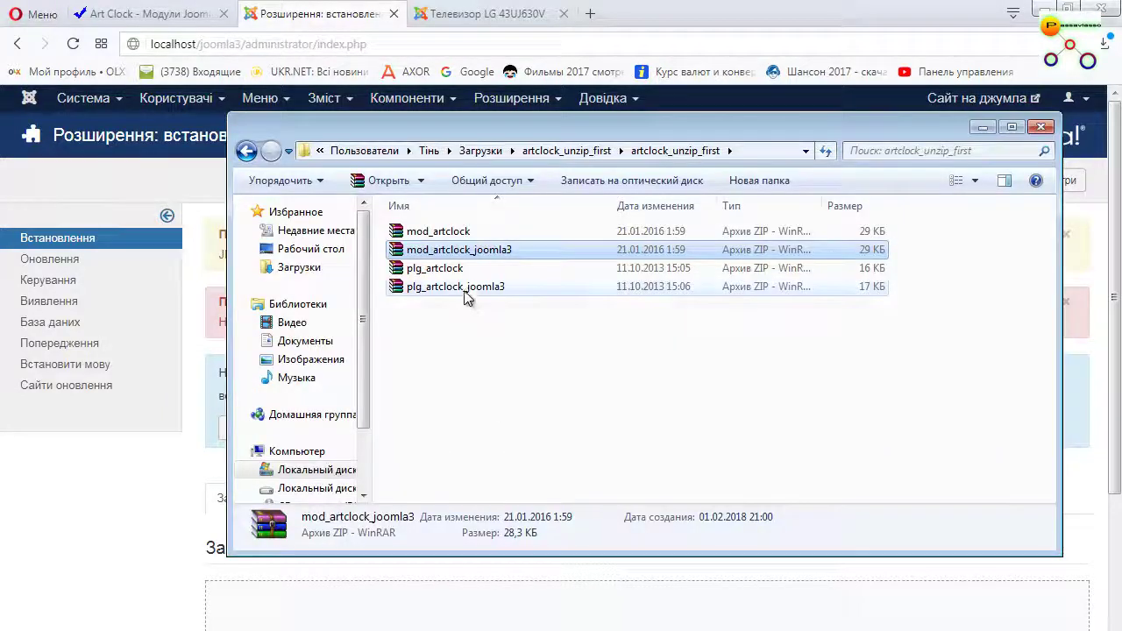
pyautogui.click(468, 286)
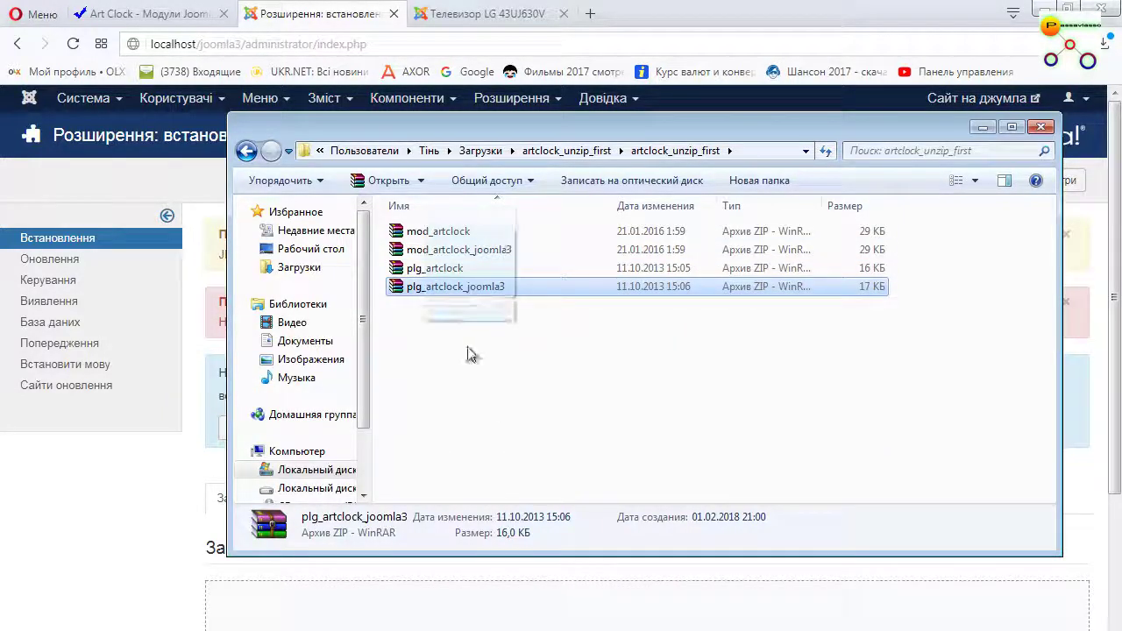
pyautogui.moveTo(468, 353); pyautogui.dragTo(508, 625)
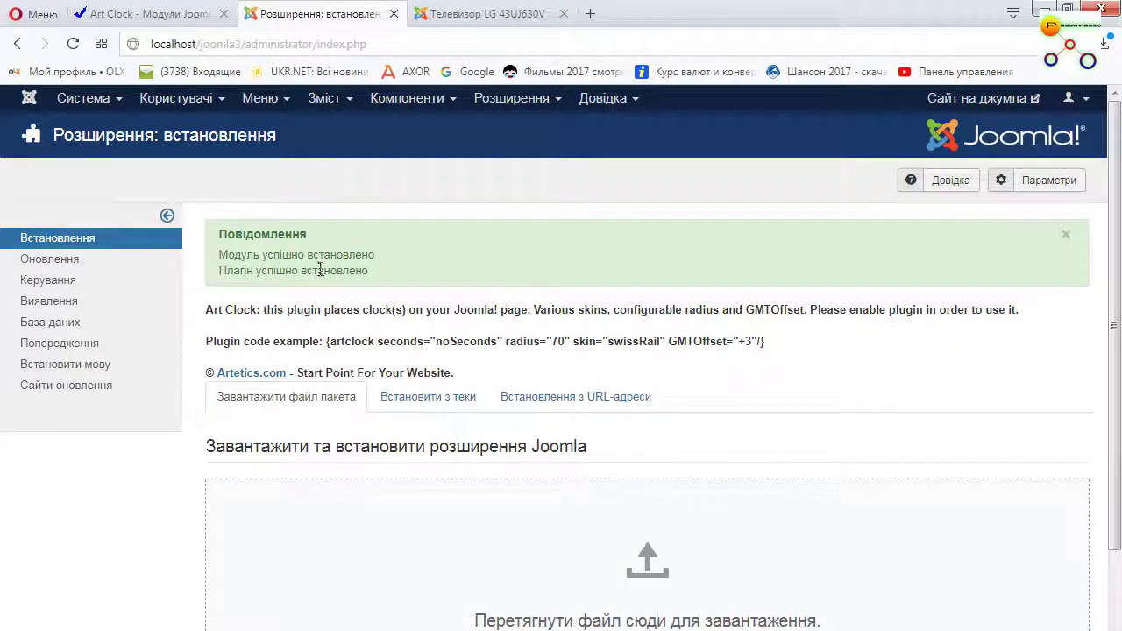
pyautogui.moveTo(228, 254); pyautogui.dragTo(385, 281)
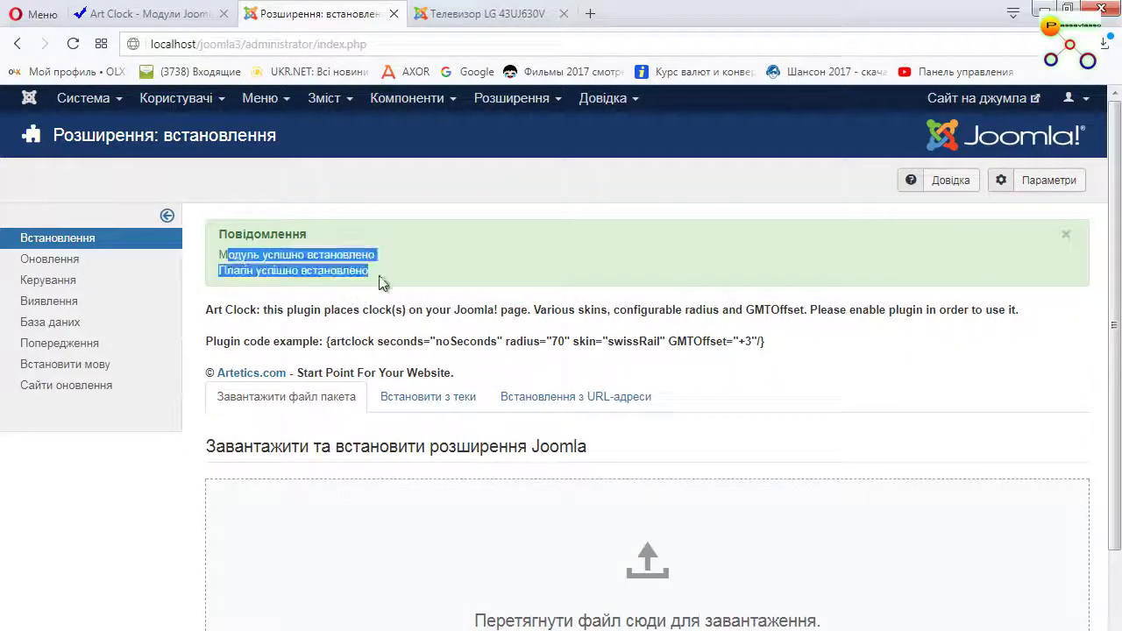
pyautogui.click(320, 273)
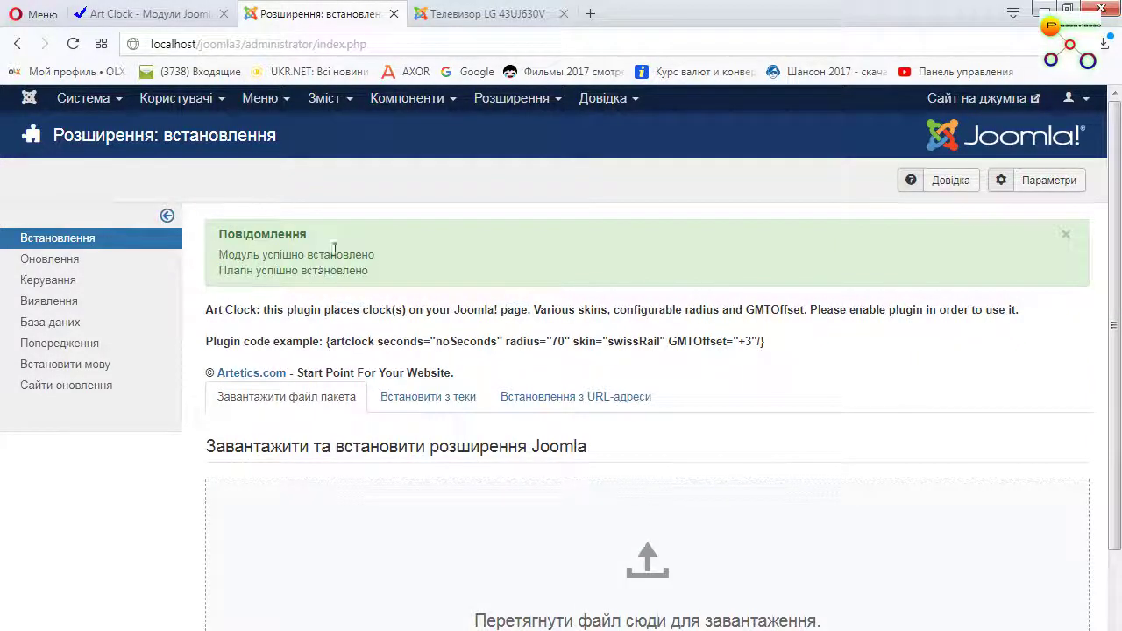
# - Open the Art Clock module for editing from the list of site modules
pyautogui.click(511, 99)
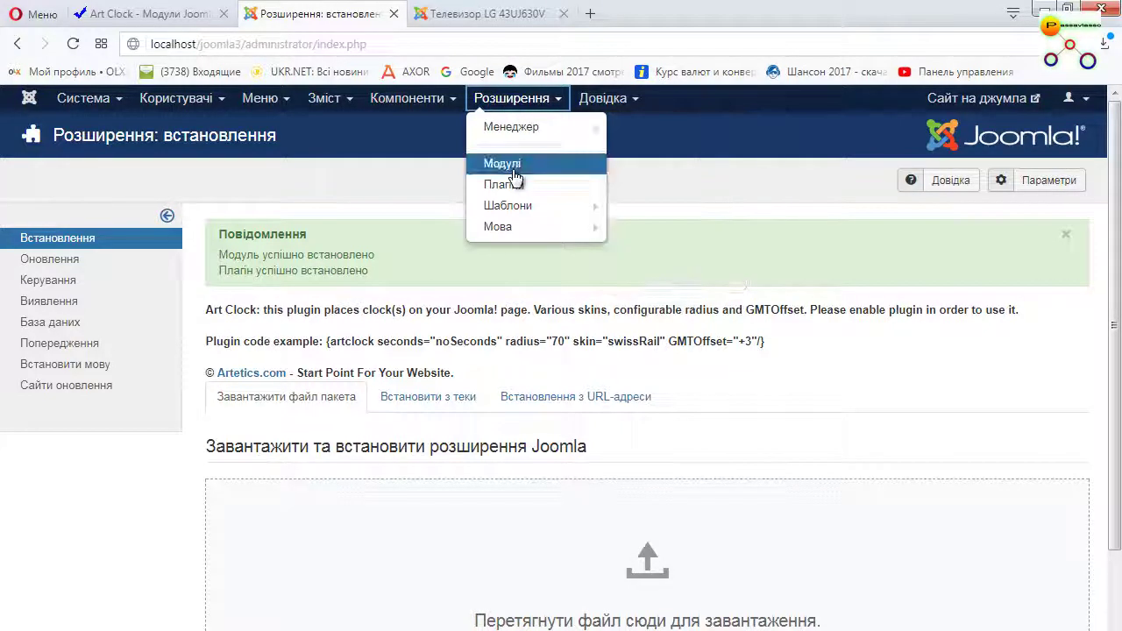
pyautogui.click(513, 169)
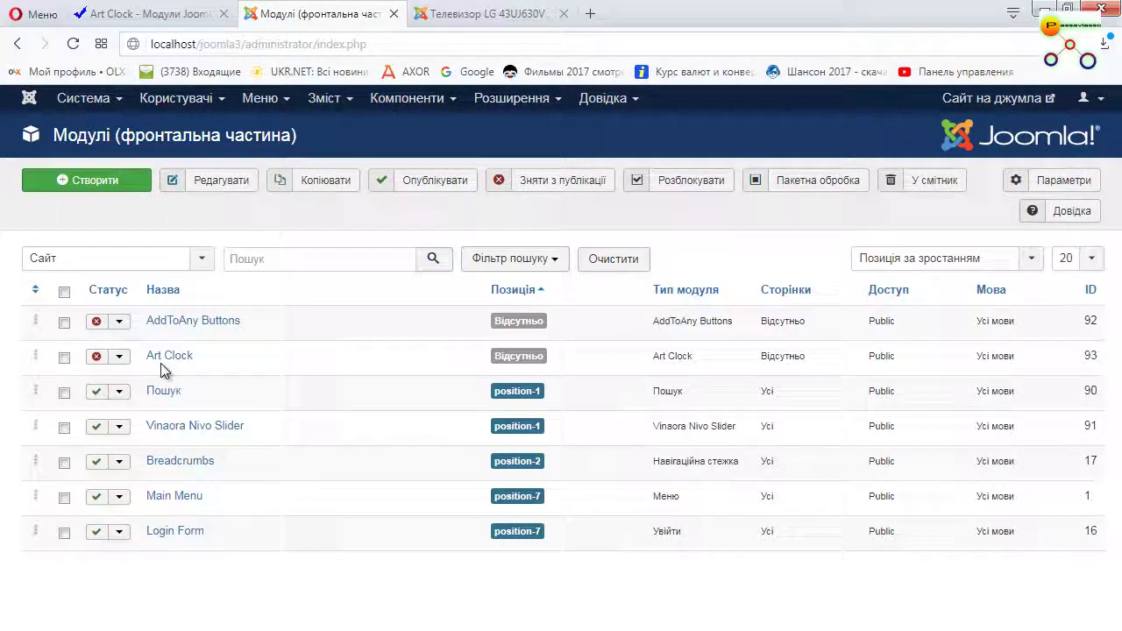
pyautogui.click(170, 362)
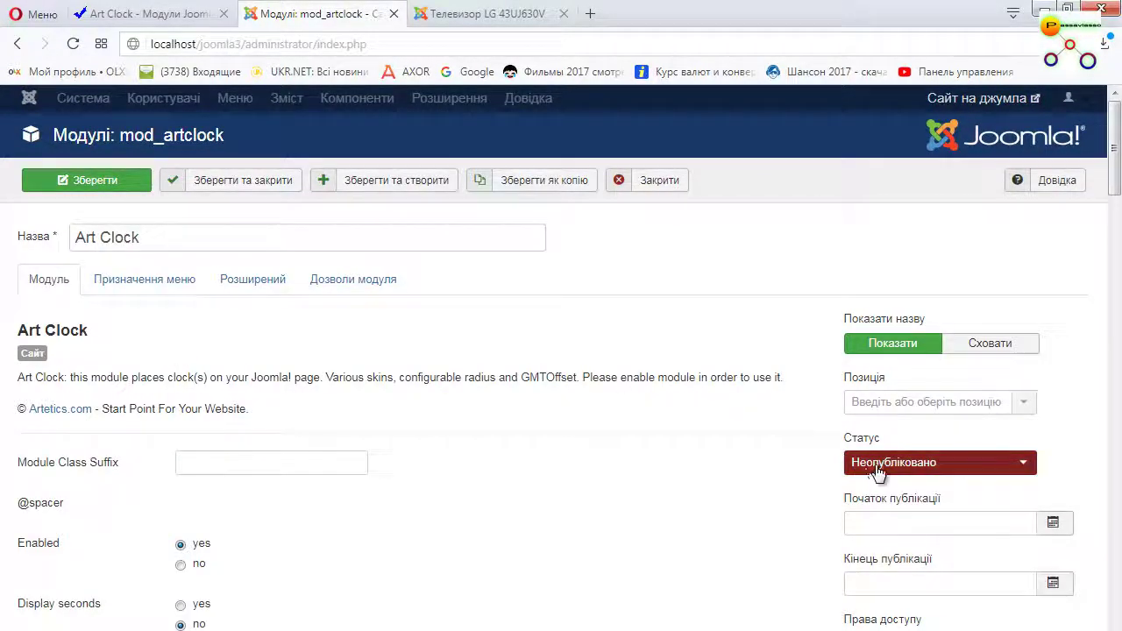
# - Set the Art Clock module's status to Опубліковано and its position to position-7
pyautogui.click(877, 472)
pyautogui.click(887, 488)
pyautogui.click(1013, 408)
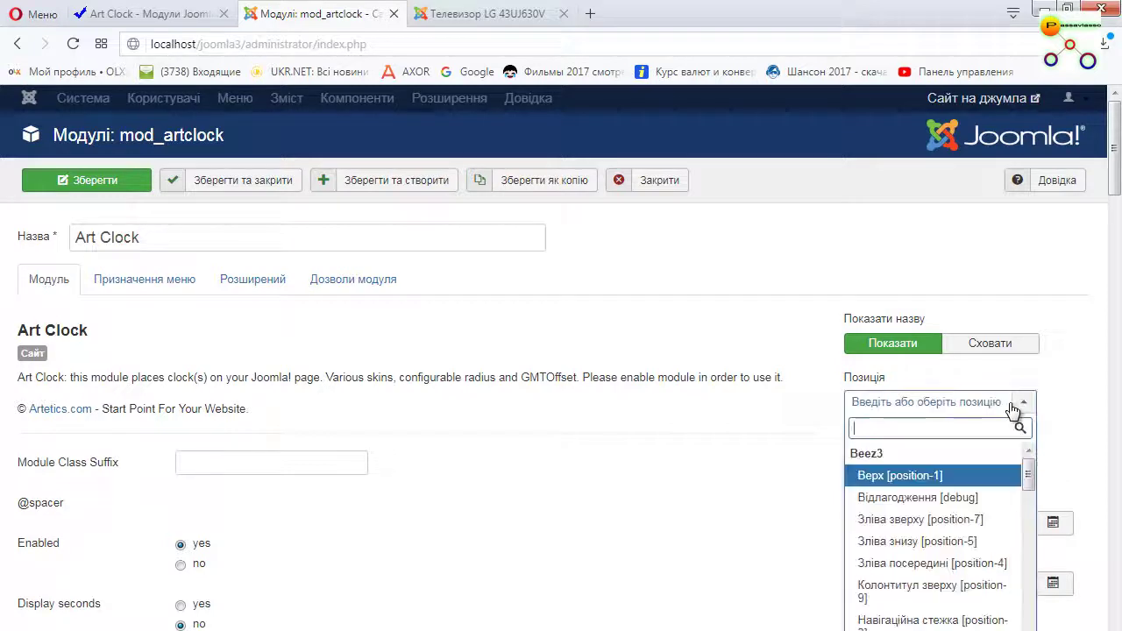
pyautogui.moveTo(1024, 486); pyautogui.dragTo(1028, 628)
pyautogui.click(912, 554)
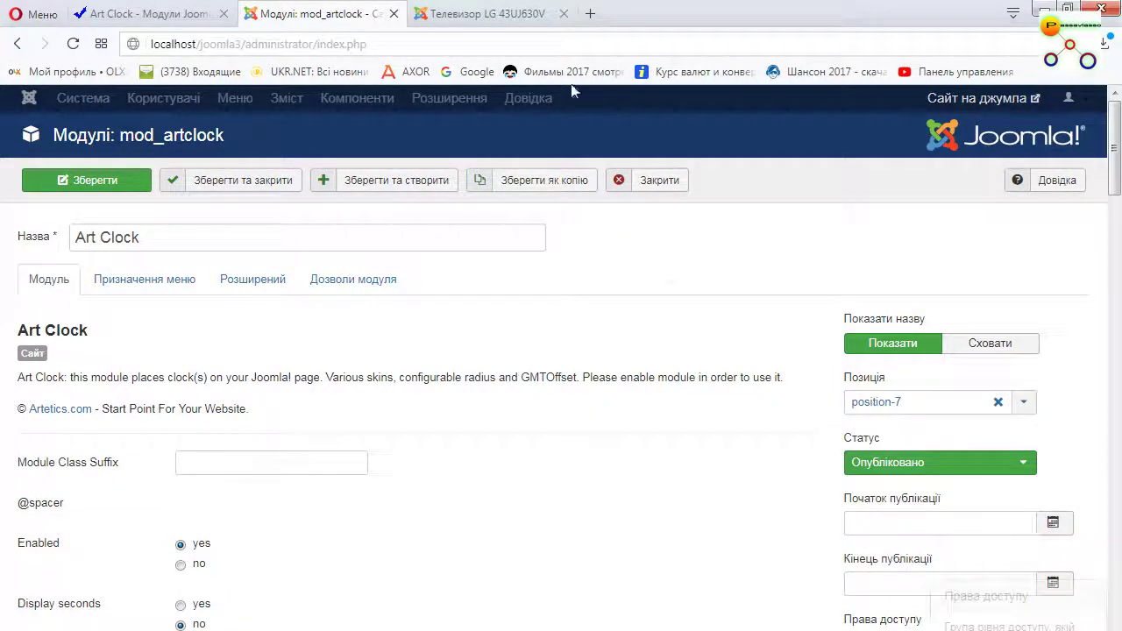
# - Check the sidebar order on the site's article page and set the Art Clock module's ordering to 1. Main Menu
pyautogui.click(486, 13)
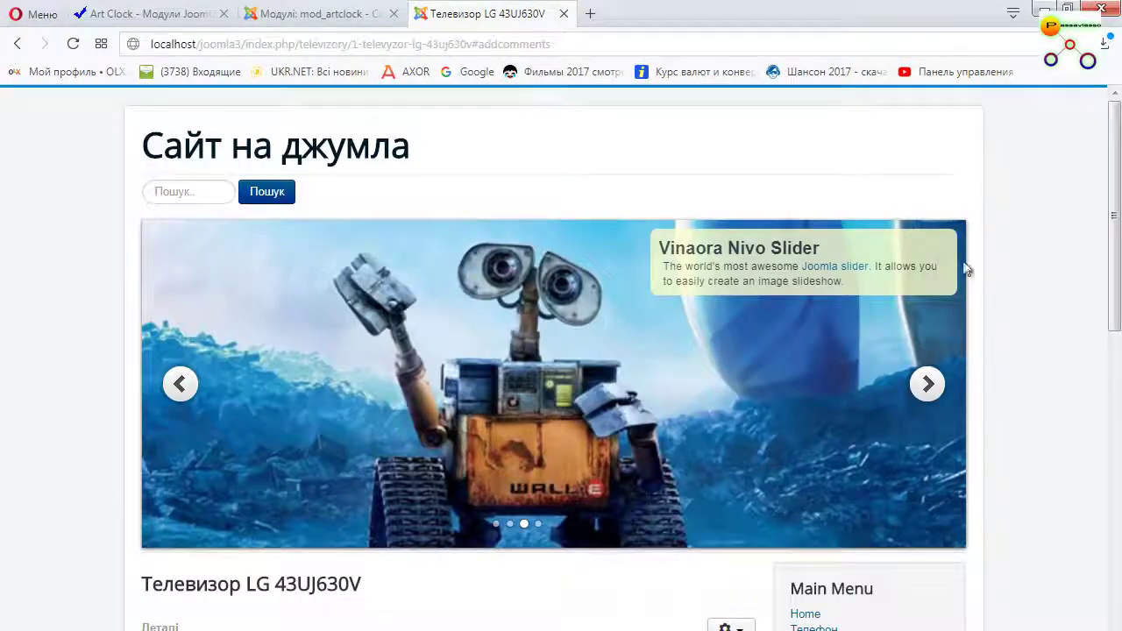
pyautogui.scroll(-2, 1118, 329)
pyautogui.scroll(-1, 1118, 328)
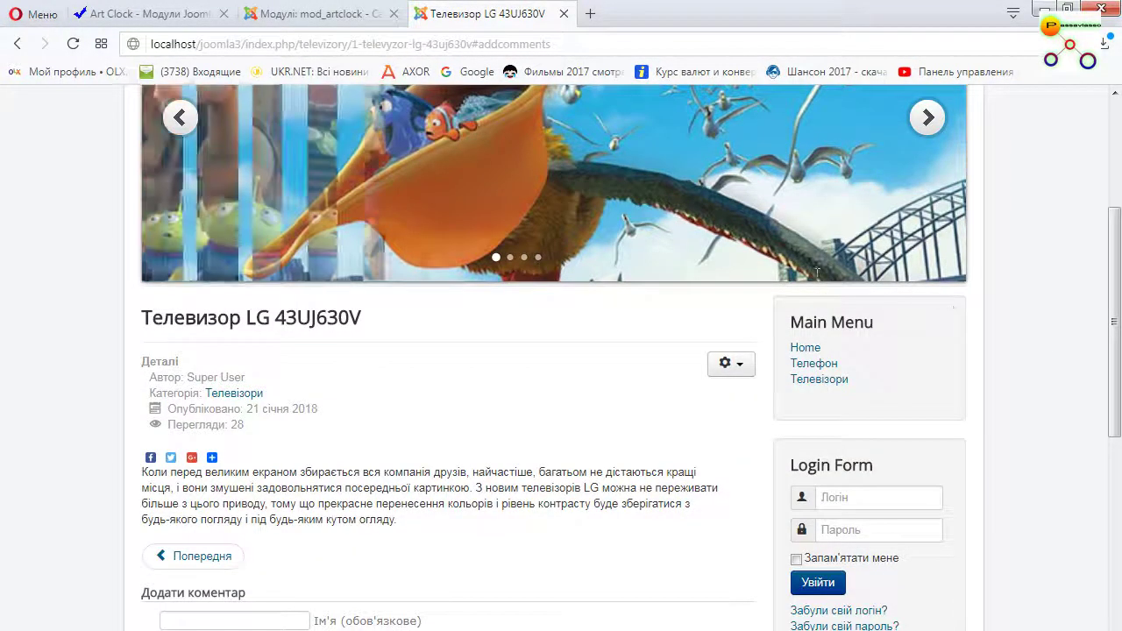
pyautogui.click(309, 13)
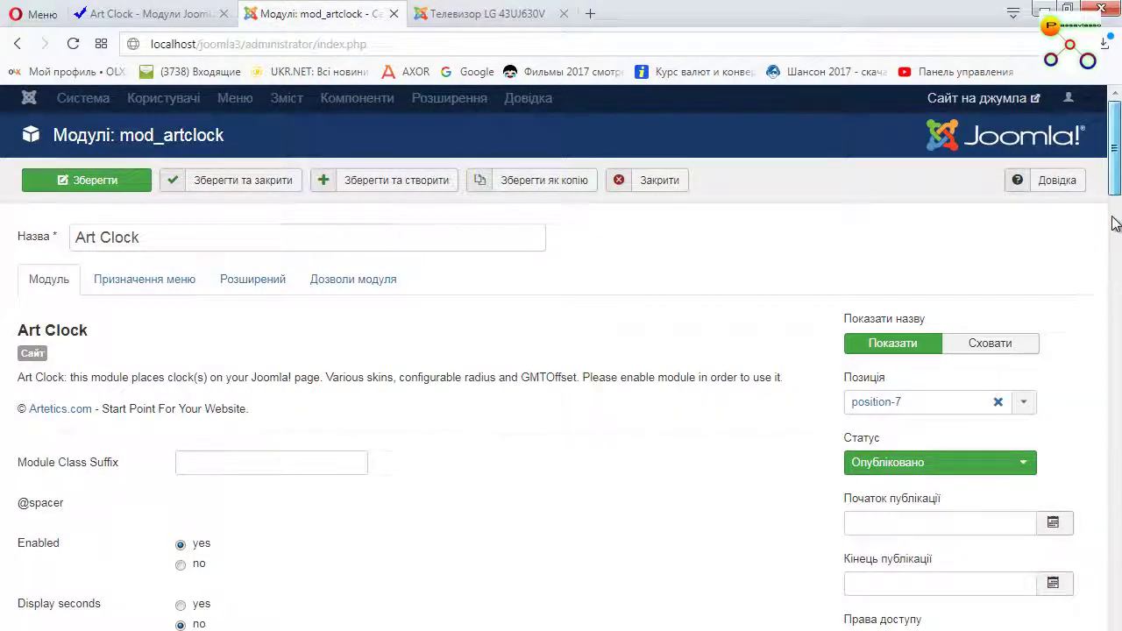
pyautogui.moveTo(1114, 188); pyautogui.dragTo(1113, 250)
pyautogui.click(909, 330)
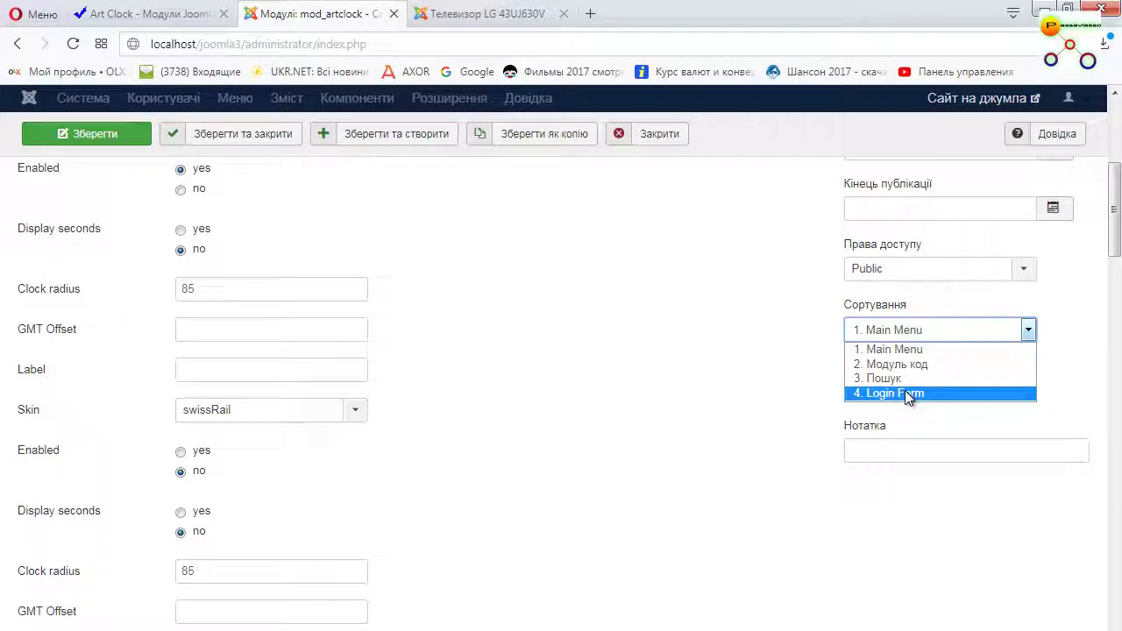
pyautogui.click(905, 393)
pyautogui.click(937, 338)
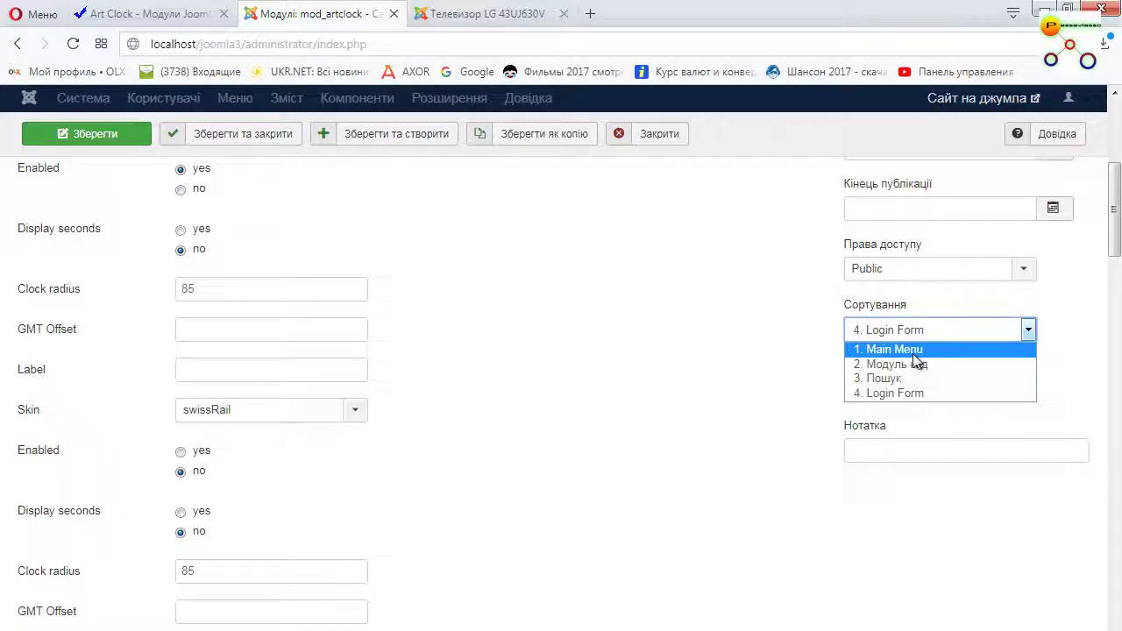
pyautogui.click(939, 350)
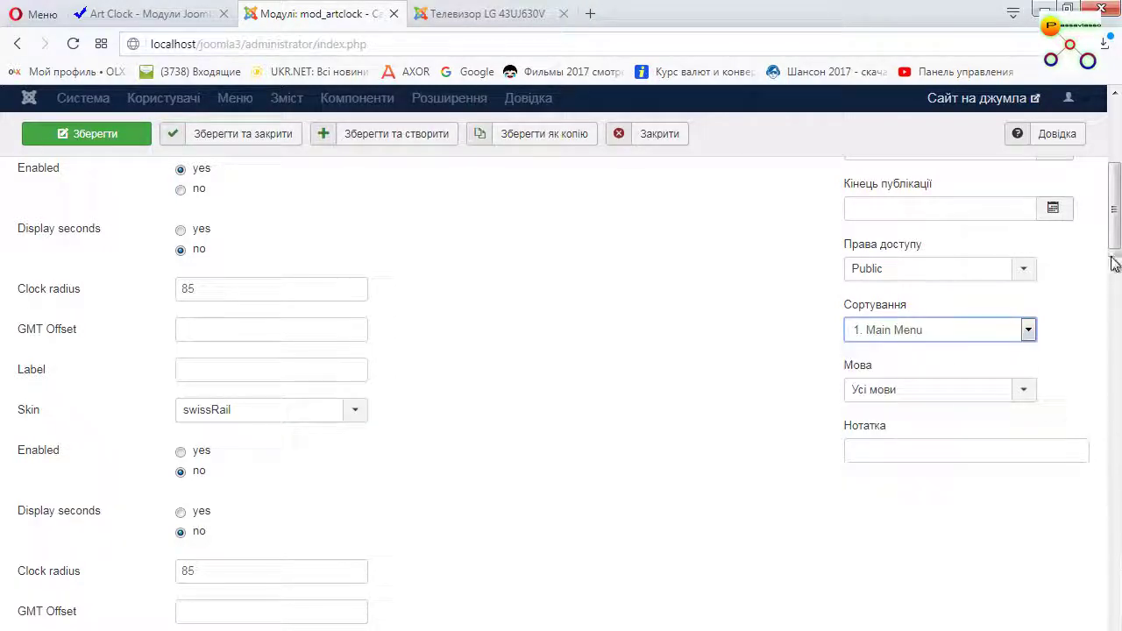
pyautogui.moveTo(1115, 263); pyautogui.dragTo(1117, 186)
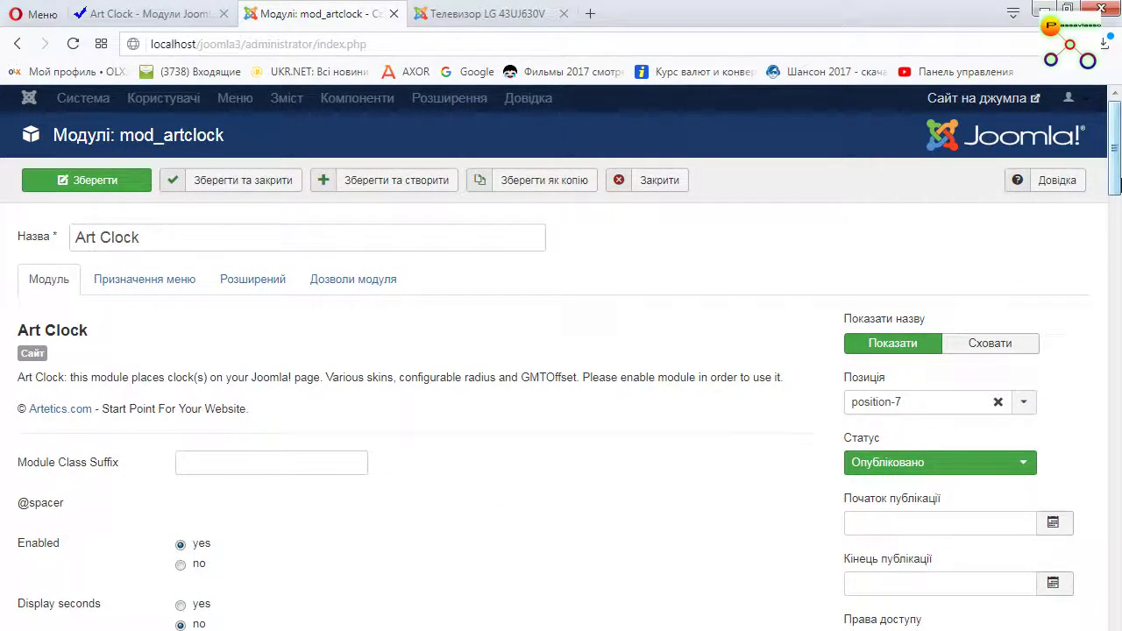
# - Make the first clock display seconds with a clock radius of 65, and save the module
pyautogui.moveTo(1117, 189); pyautogui.dragTo(1116, 228)
pyautogui.scroll(-1, 1116, 228)
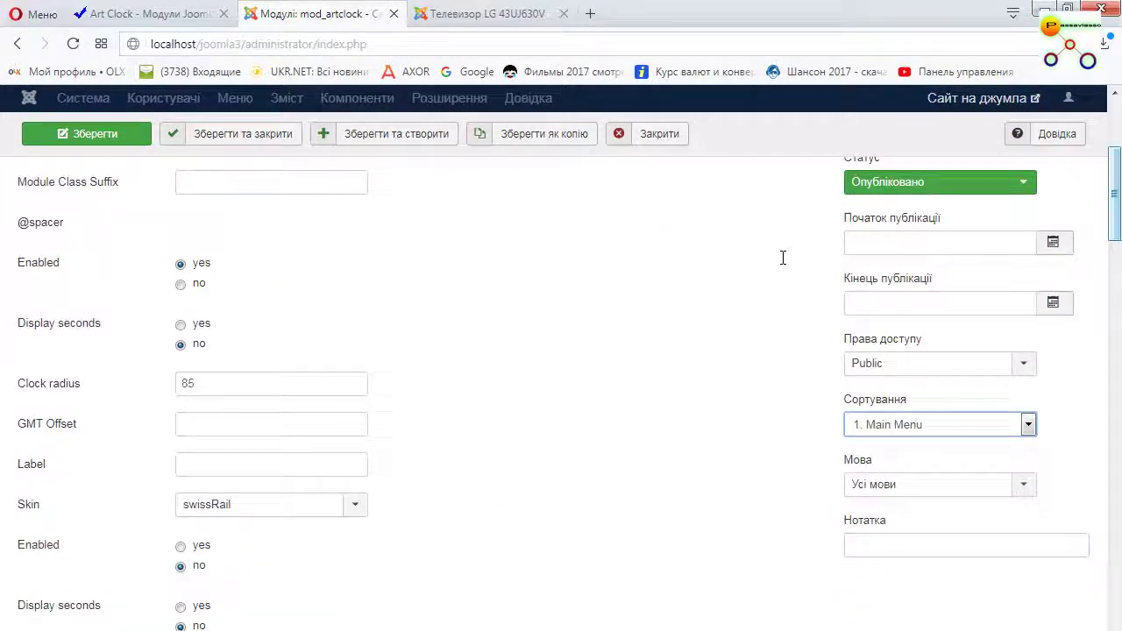
pyautogui.click(183, 326)
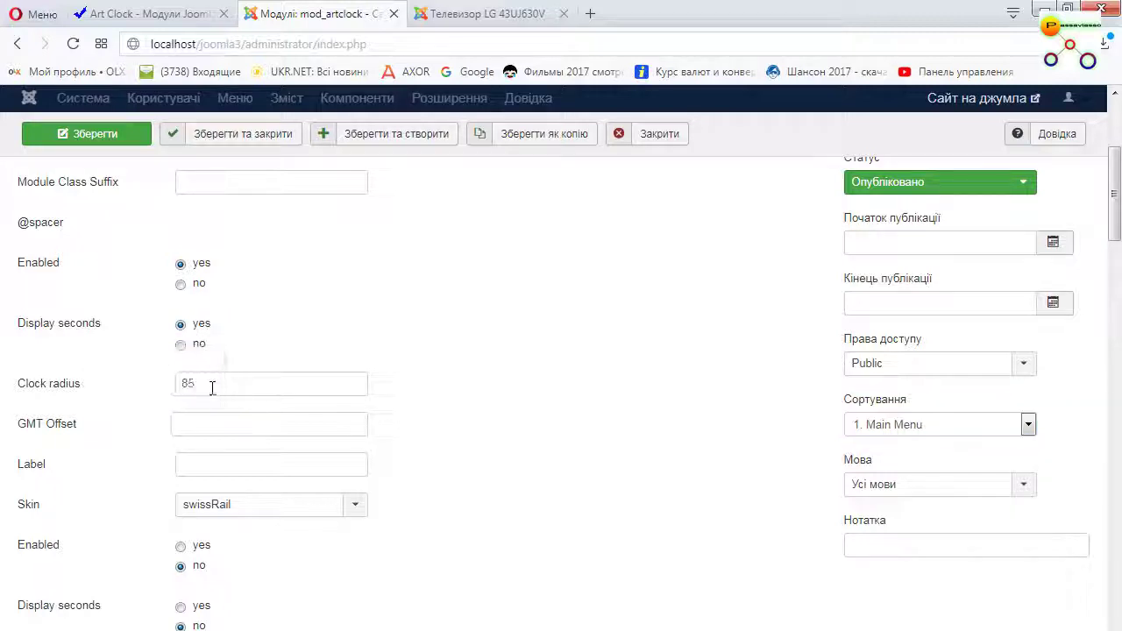
pyautogui.moveTo(185, 386); pyautogui.dragTo(163, 392)
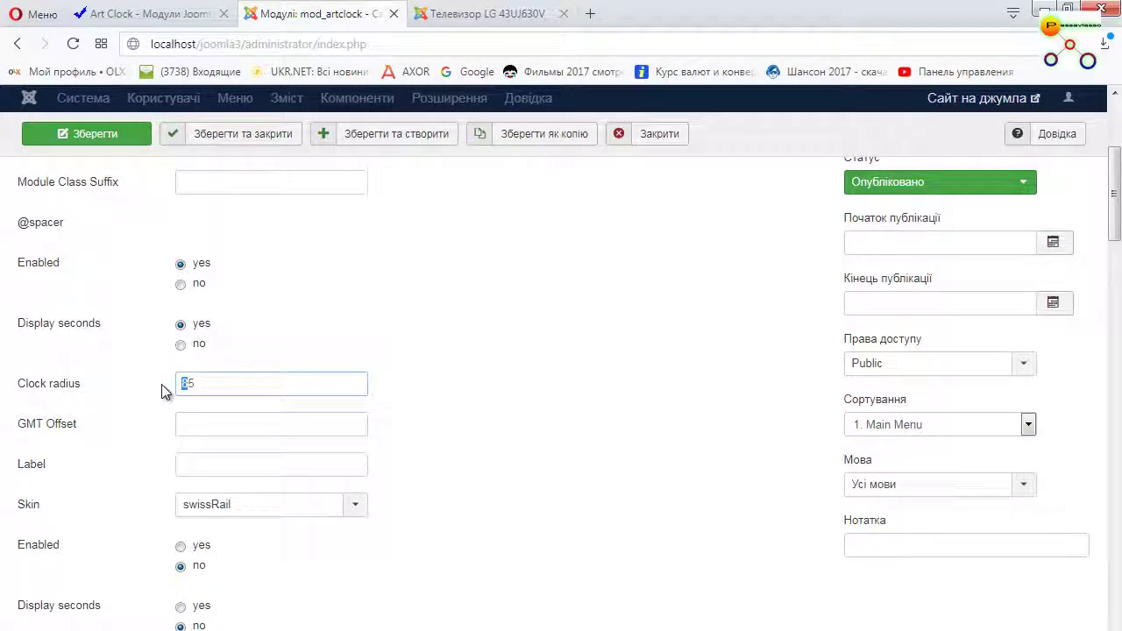
pyautogui.write('6')
pyautogui.moveTo(1119, 254); pyautogui.dragTo(1119, 290)
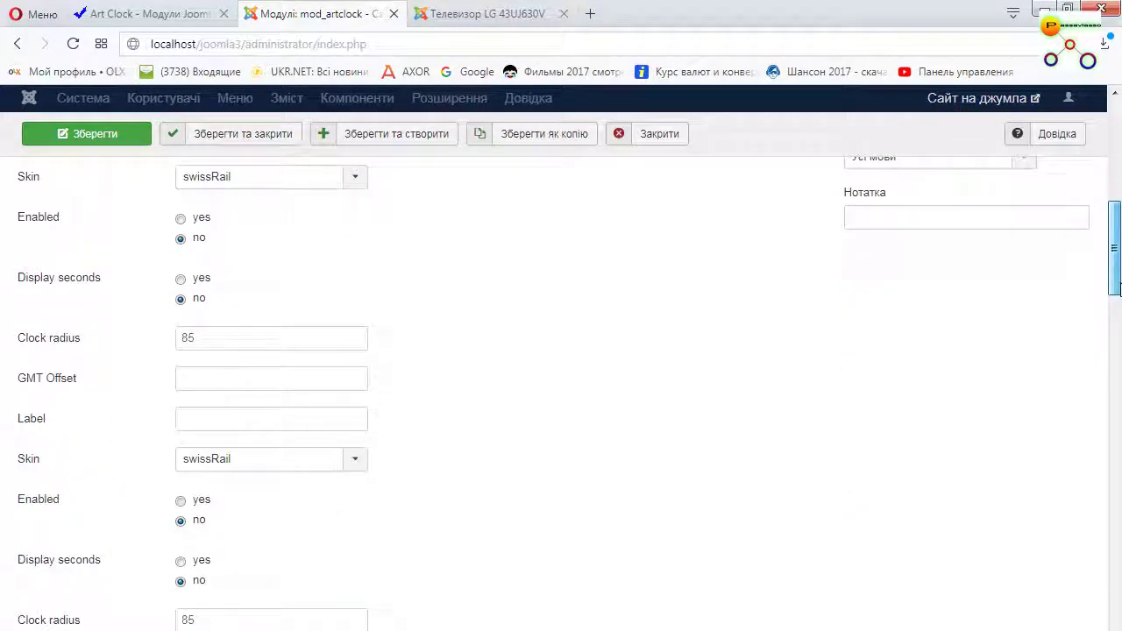
pyautogui.moveTo(1119, 289); pyautogui.dragTo(1120, 613)
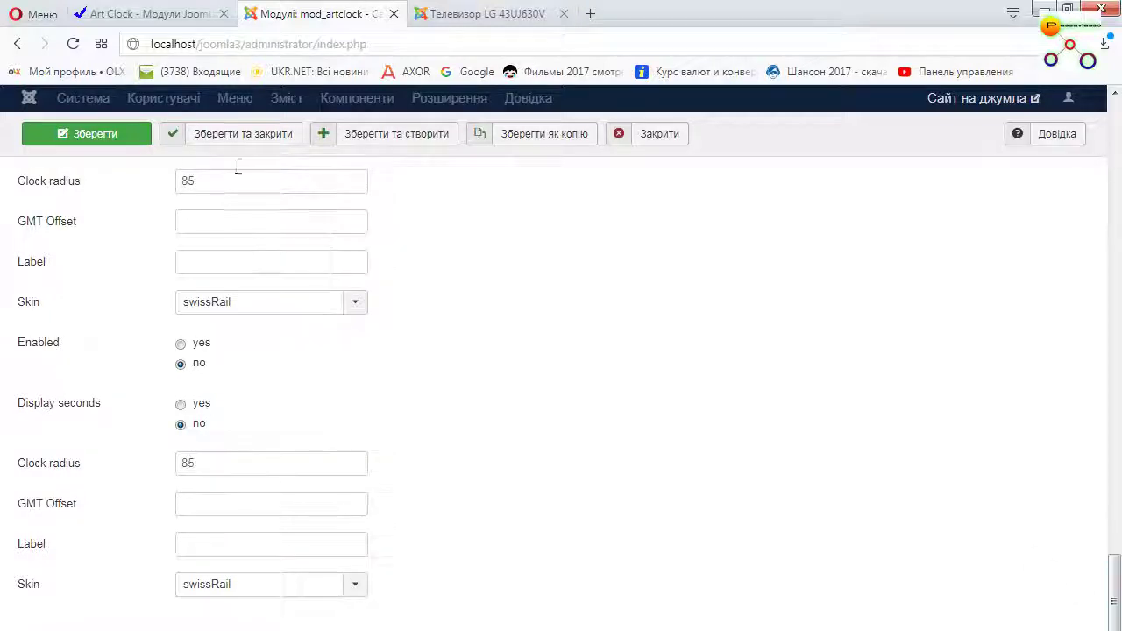
pyautogui.click(116, 136)
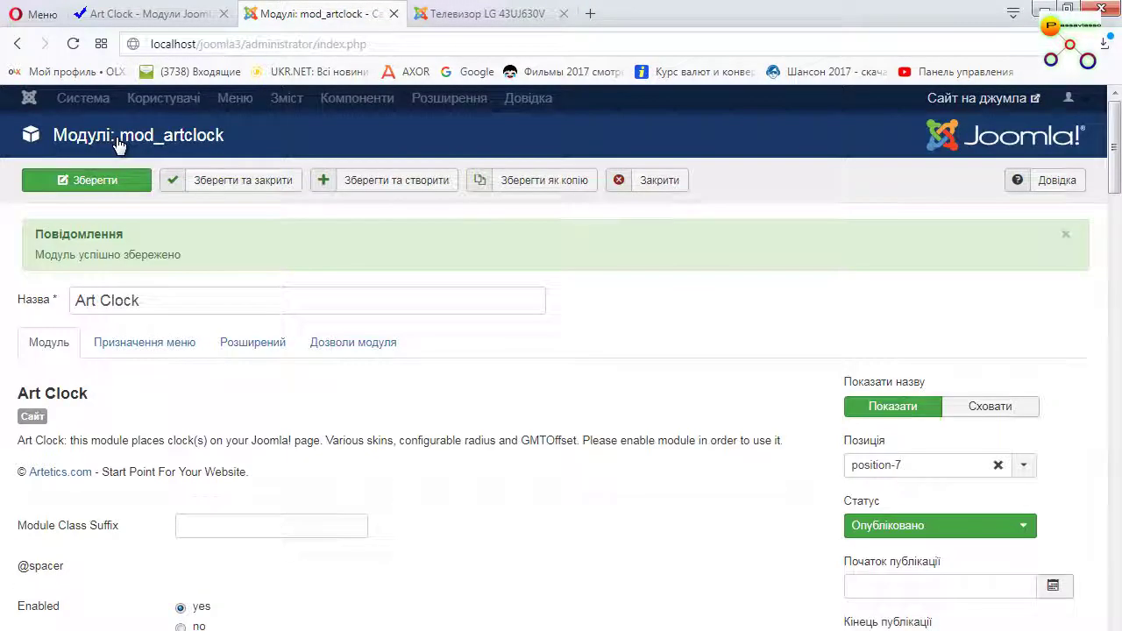
# - Reload the LG 43UJ630V article page on the site and check the sidebar for the Art Clock module
pyautogui.click(472, 18)
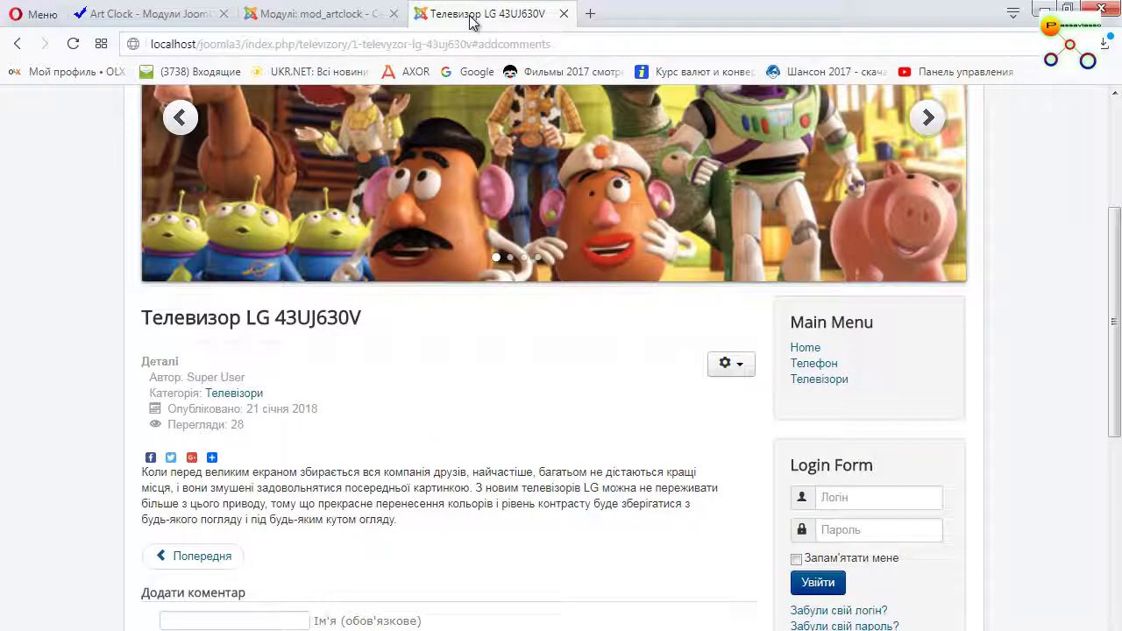
pyautogui.click(74, 45)
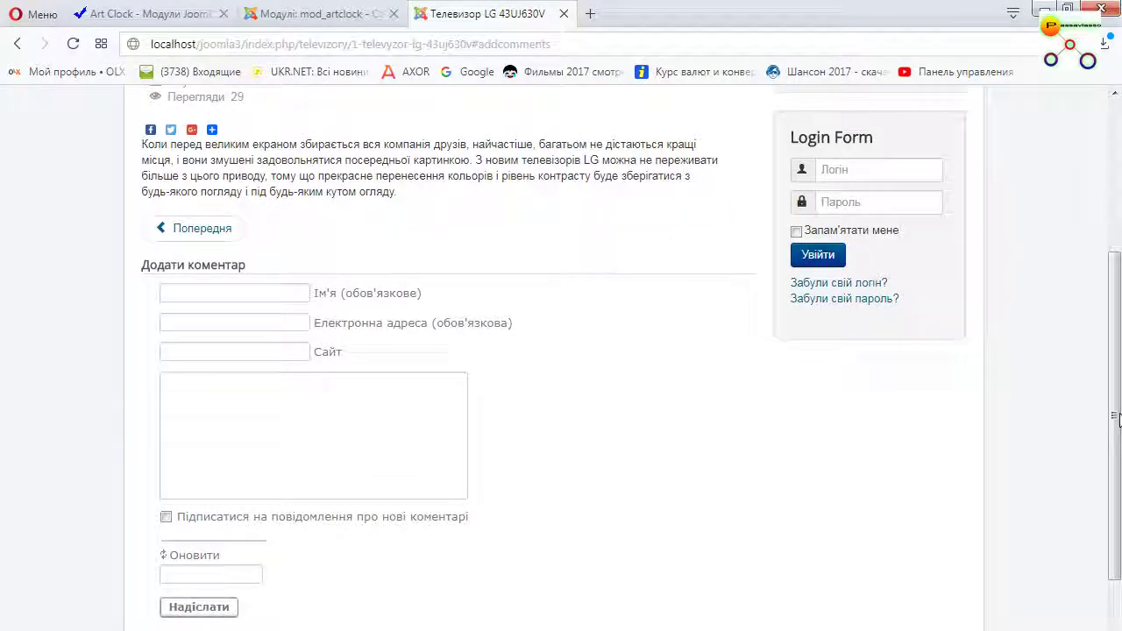
pyautogui.moveTo(1115, 419); pyautogui.dragTo(1119, 383)
# - Set the Art Clock module's menu assignment to all pages (На всіх сторінках) and save the module
pyautogui.click(315, 13)
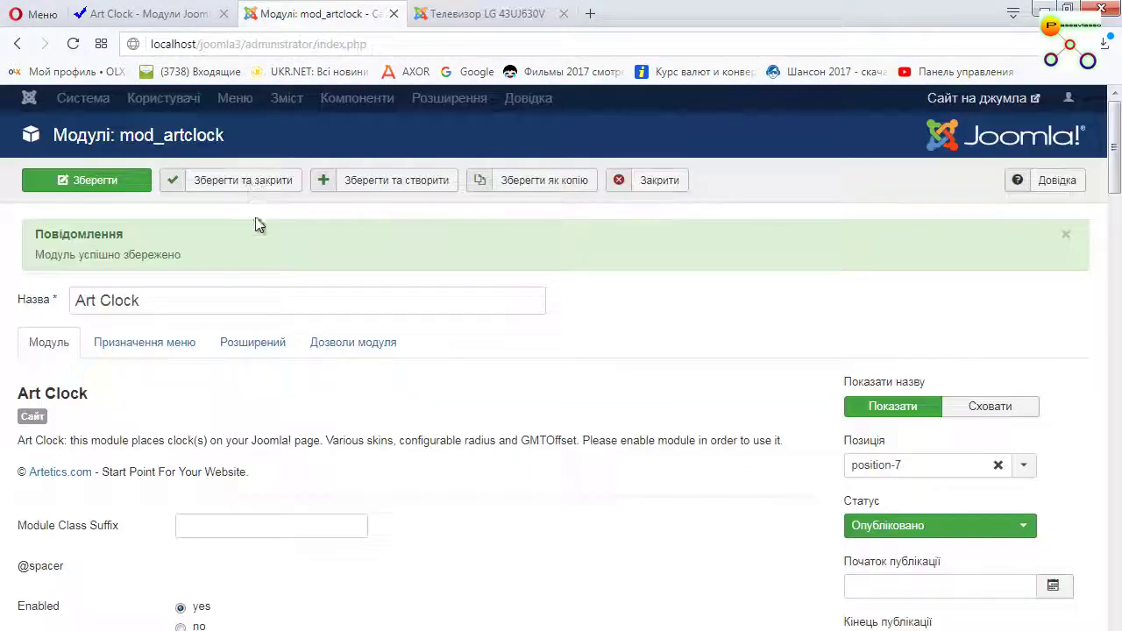
pyautogui.click(154, 346)
pyautogui.click(230, 397)
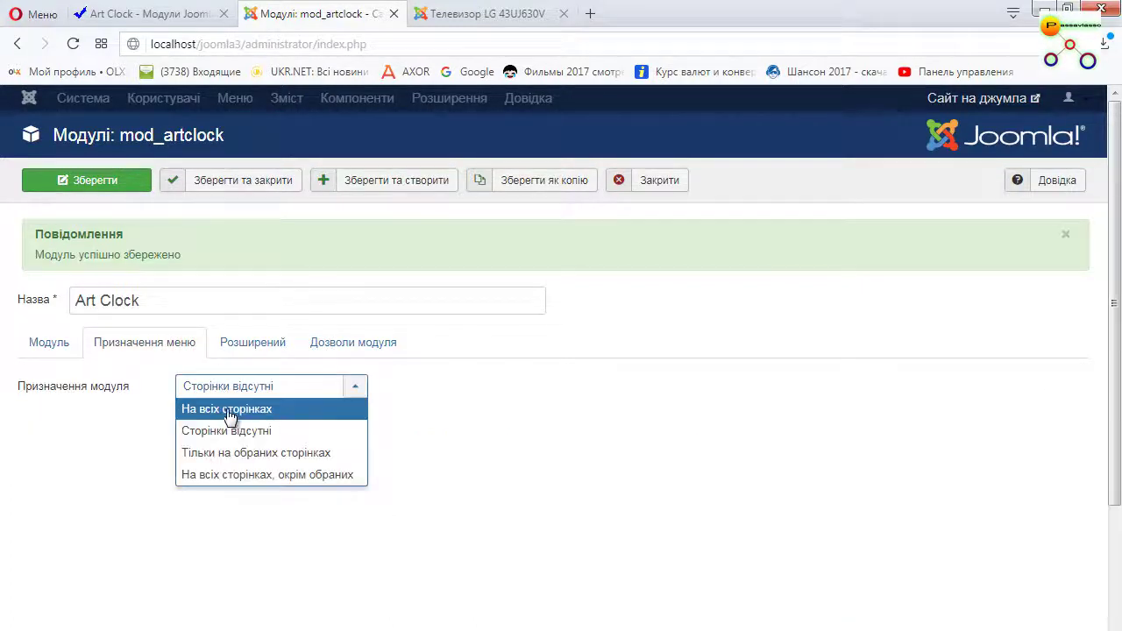
pyautogui.click(215, 414)
pyautogui.click(239, 349)
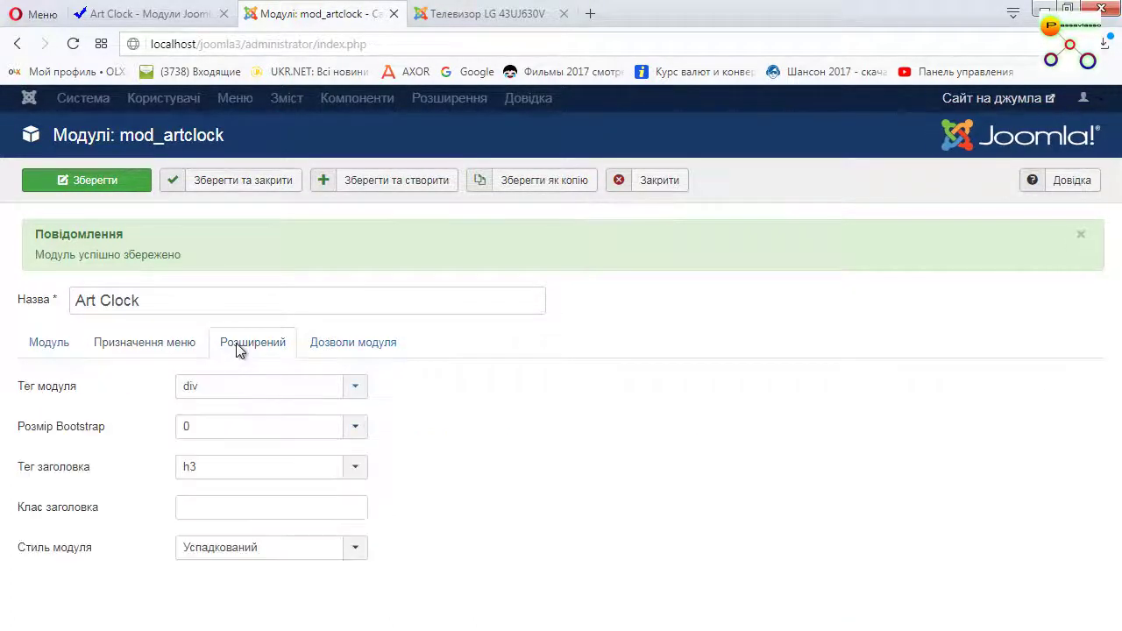
pyautogui.click(332, 346)
pyautogui.click(249, 346)
pyautogui.click(180, 350)
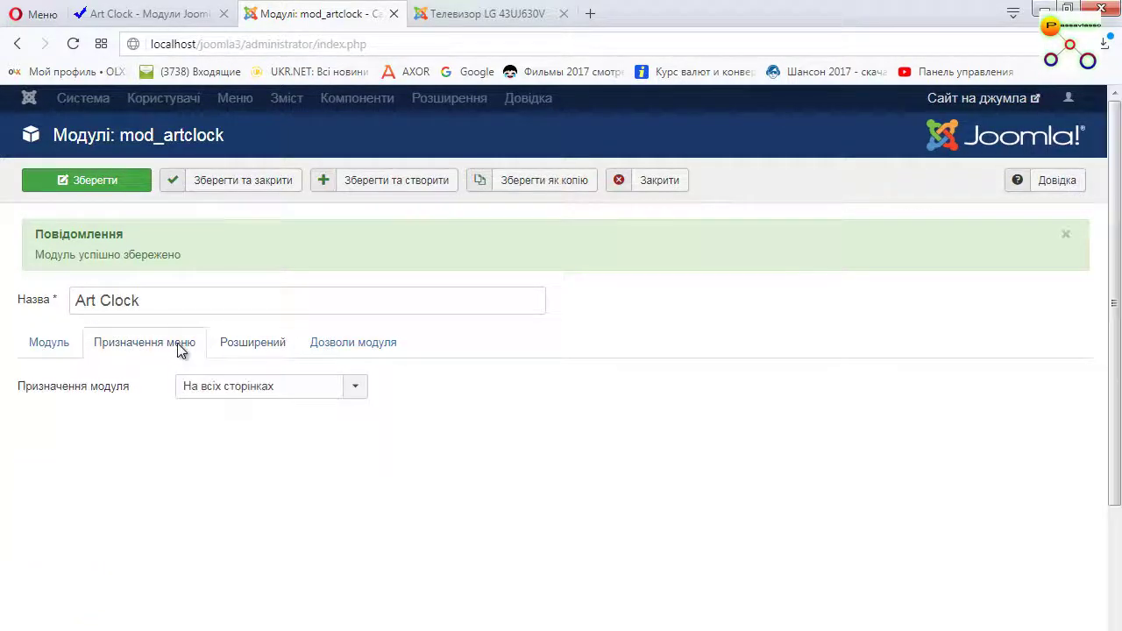
pyautogui.click(127, 187)
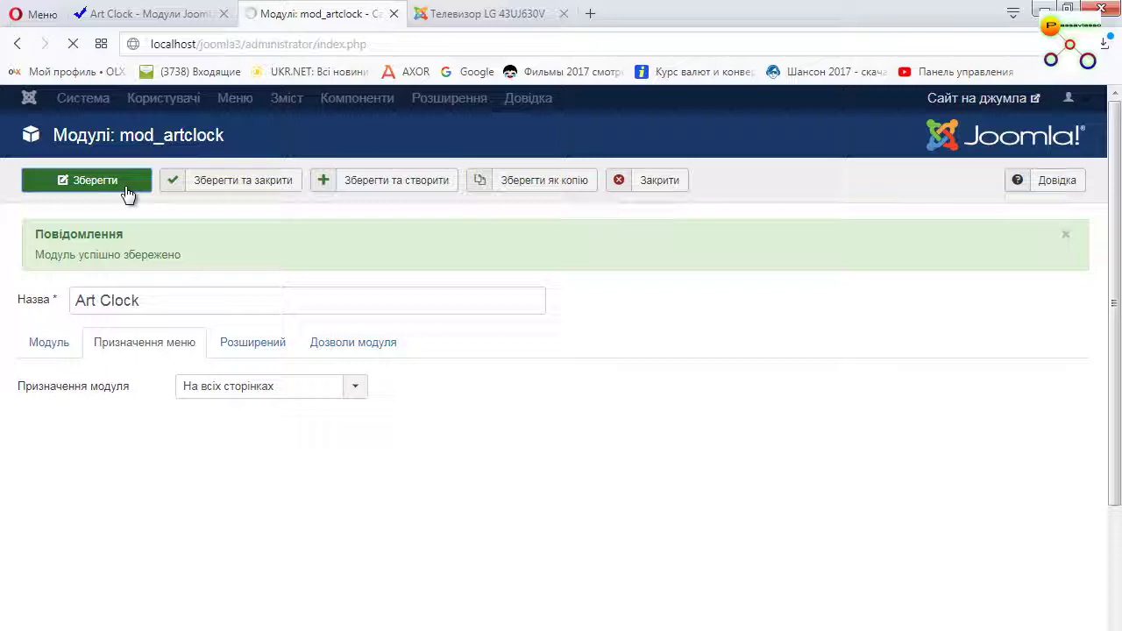
# - Refresh the site's article page and examine the Art Clock placement between Main Menu and Login Form
pyautogui.click(464, 21)
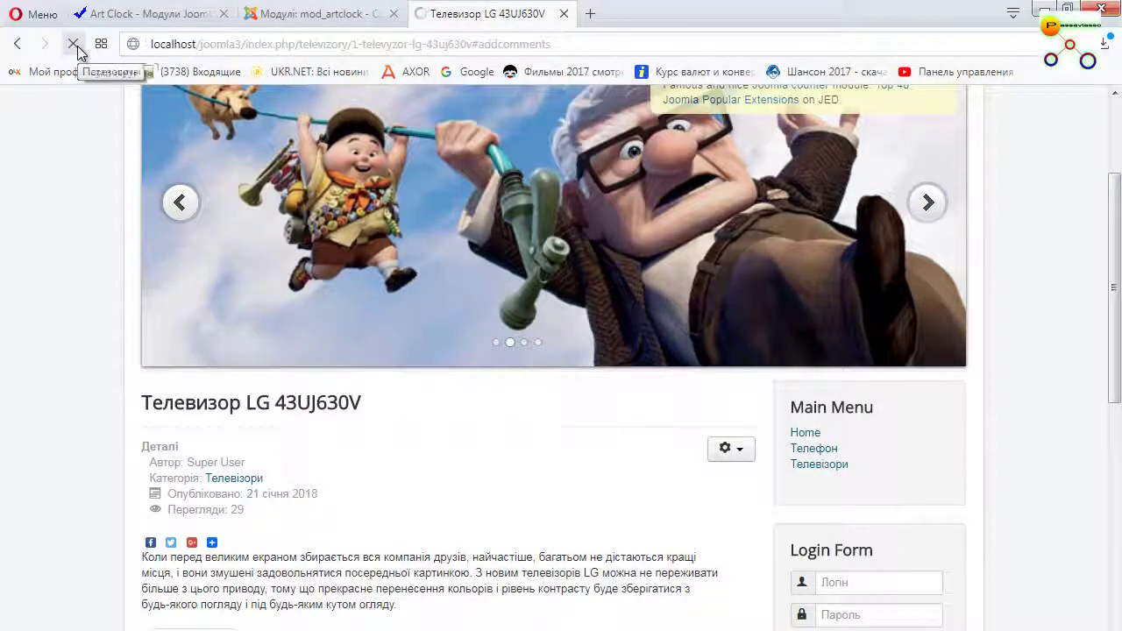
pyautogui.click(75, 46)
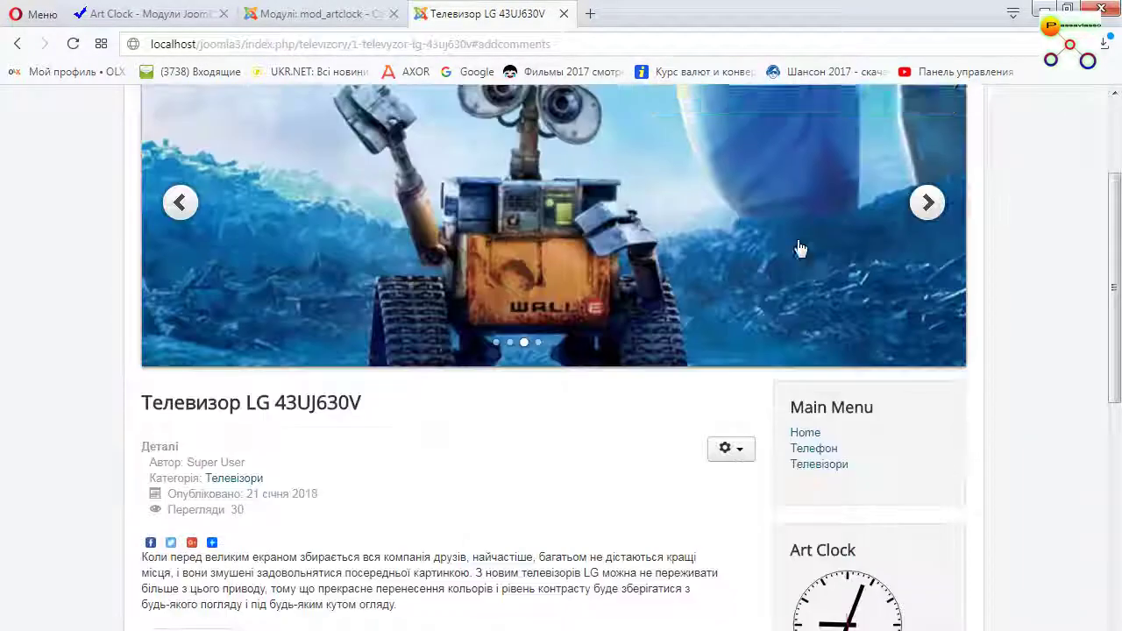
pyautogui.scroll(-3, 909, 386)
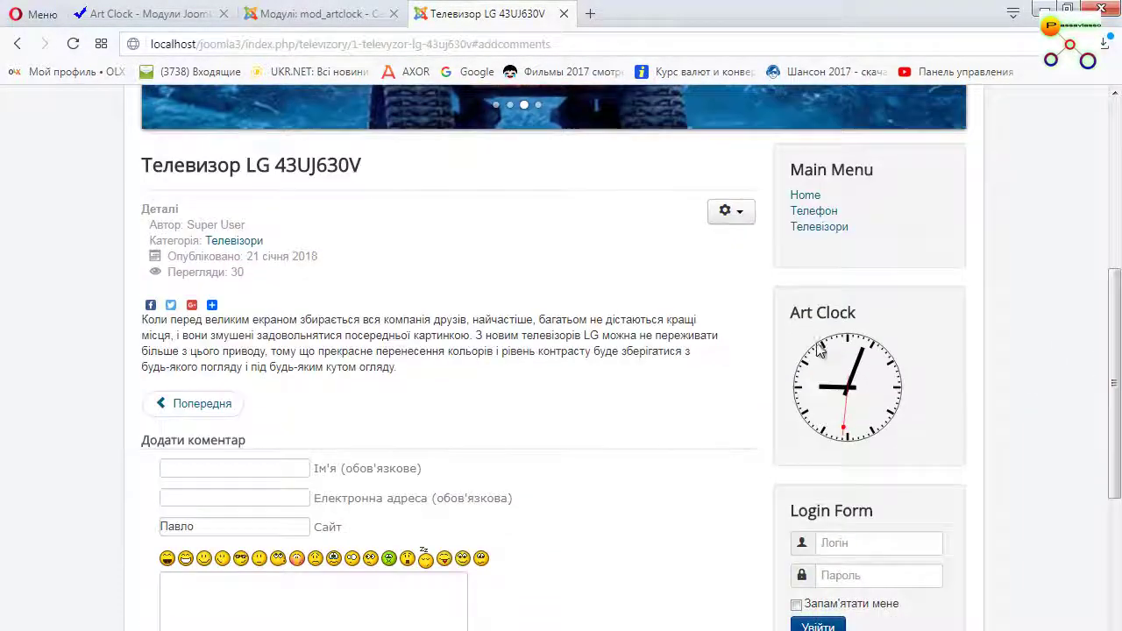
# - Set the first clock's skin to mochaUI1 in the Art Clock module, save it, and preview it on the reloaded article page
pyautogui.click(324, 17)
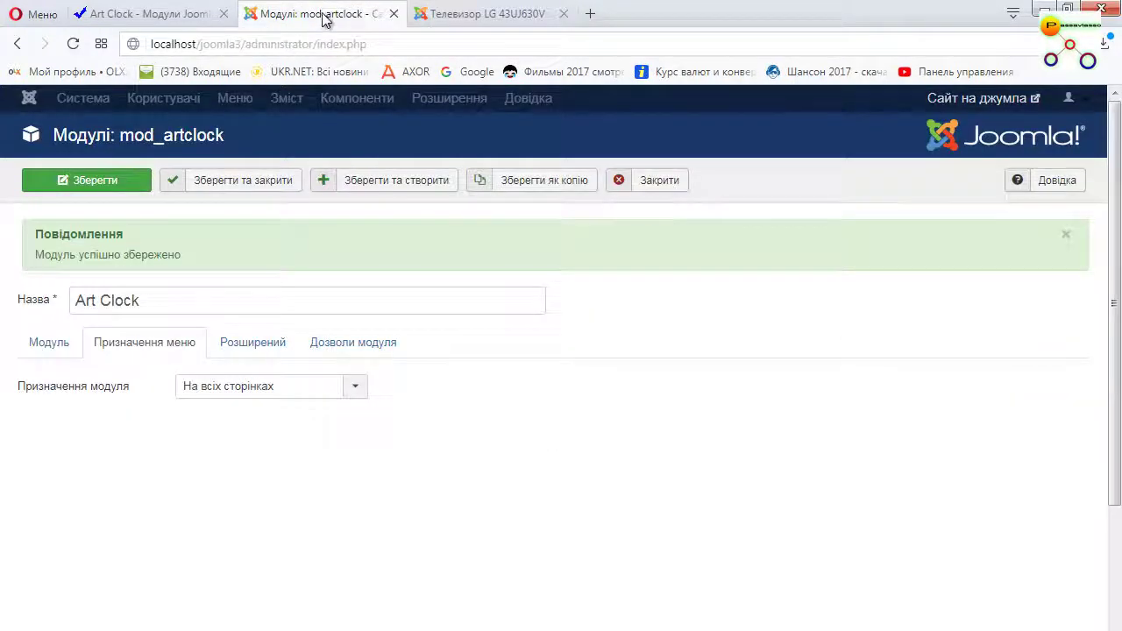
pyautogui.click(72, 349)
pyautogui.moveTo(1117, 171); pyautogui.dragTo(1119, 260)
pyautogui.scroll(2, 378, 342)
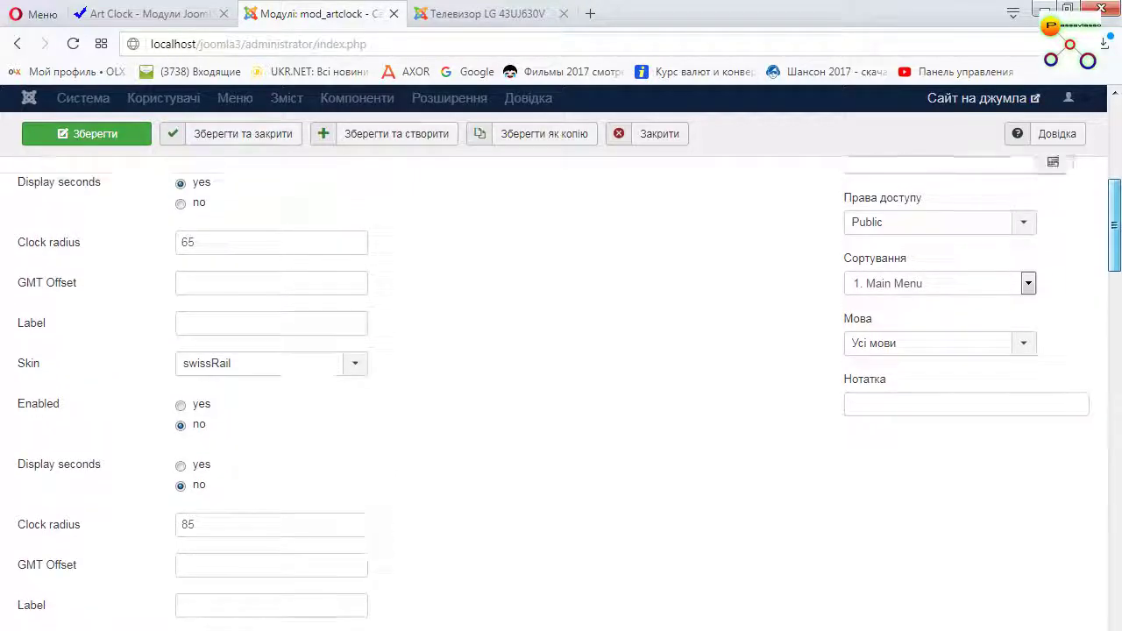
pyautogui.click(351, 365)
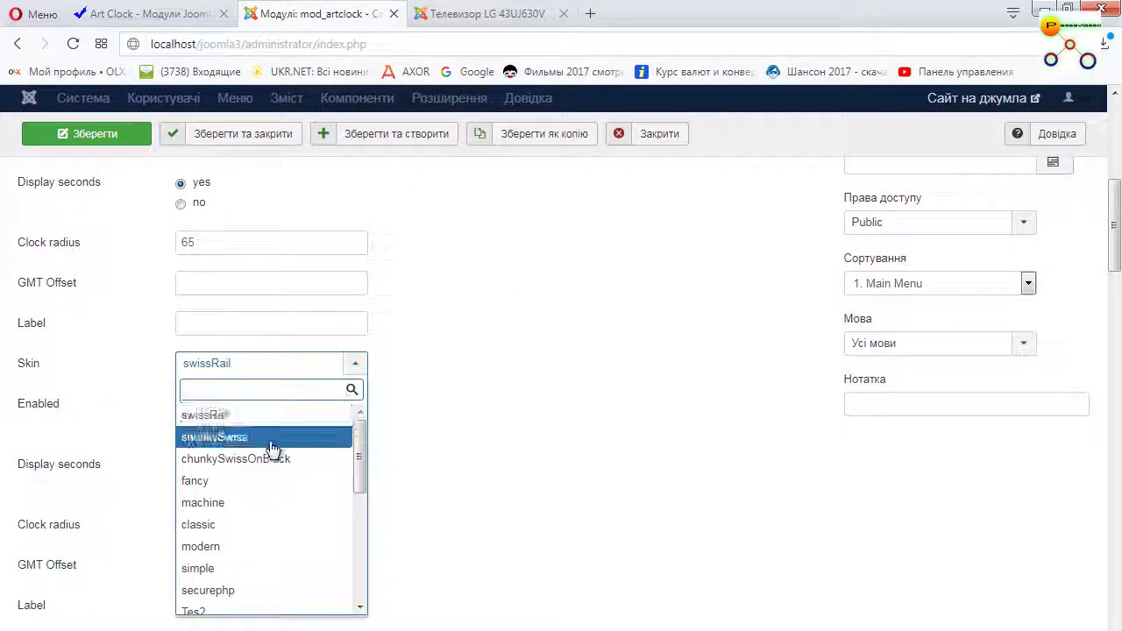
pyautogui.moveTo(357, 461); pyautogui.dragTo(369, 577)
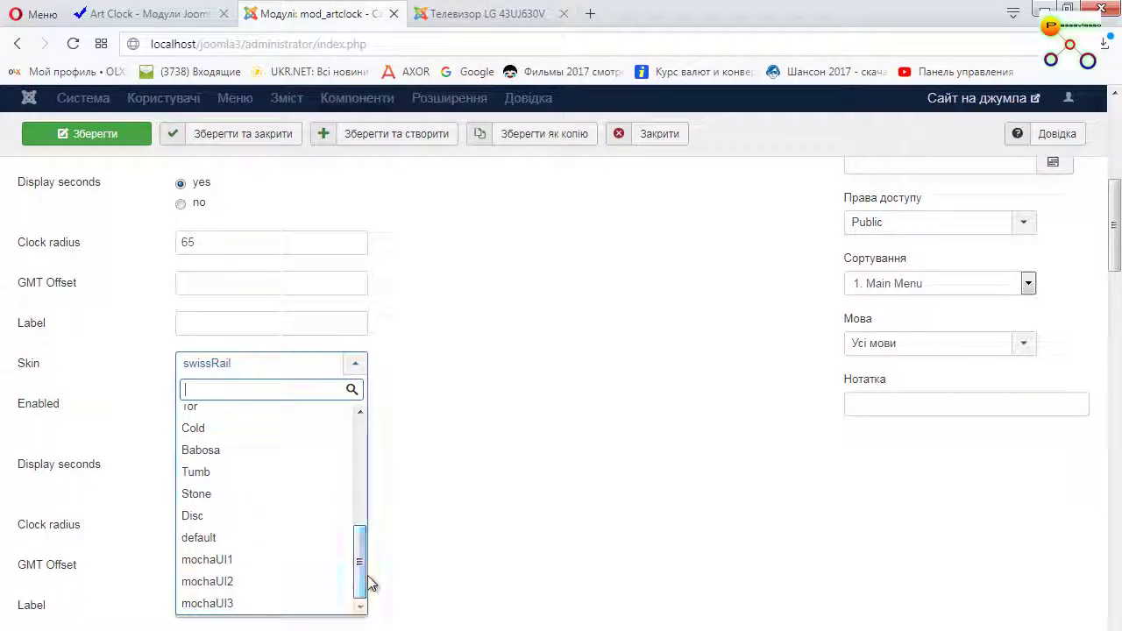
pyautogui.click(242, 565)
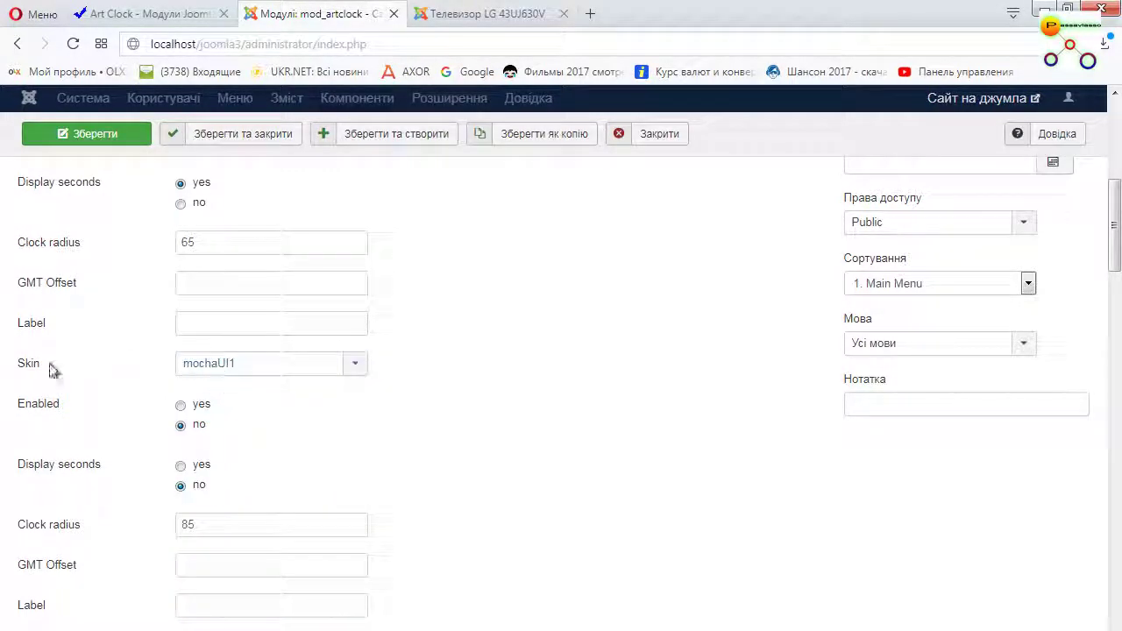
pyautogui.click(98, 139)
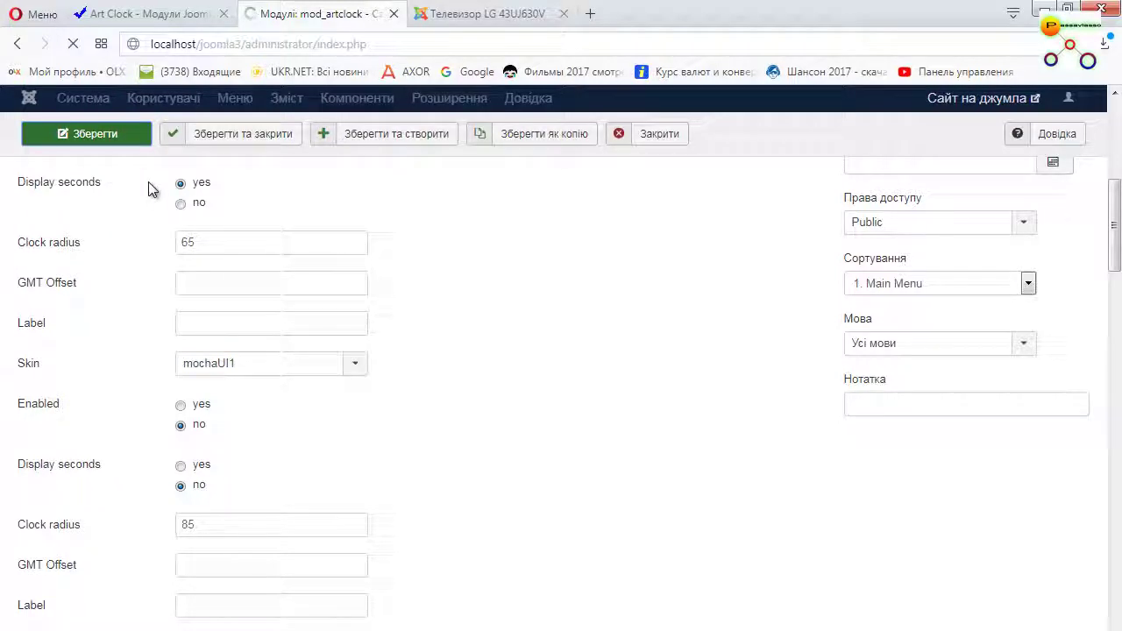
pyautogui.click(443, 19)
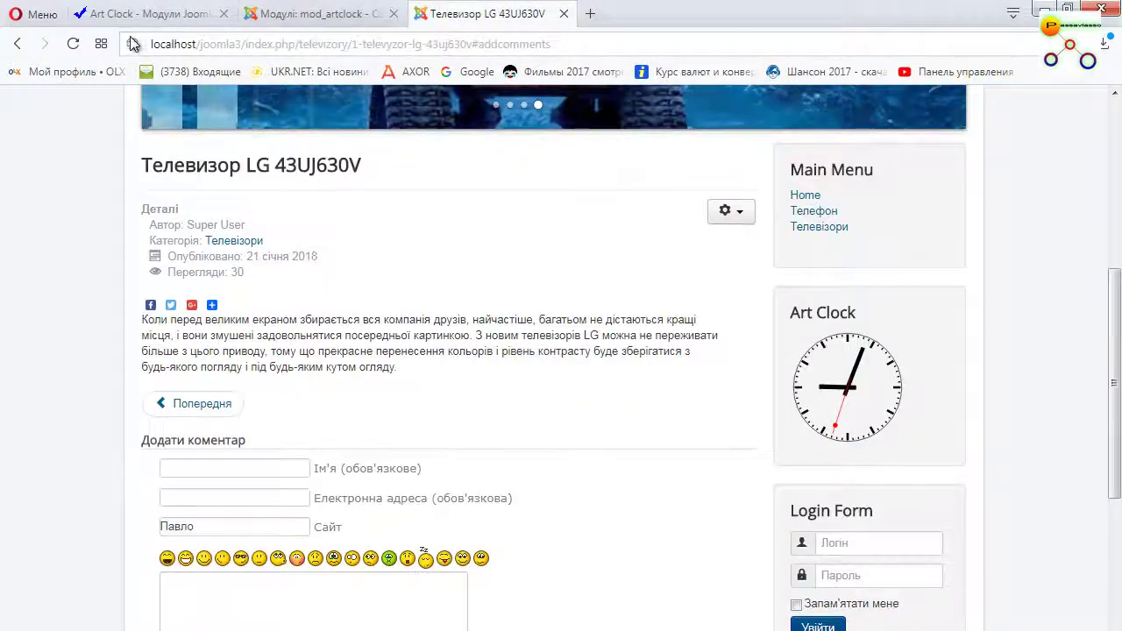
pyautogui.click(72, 47)
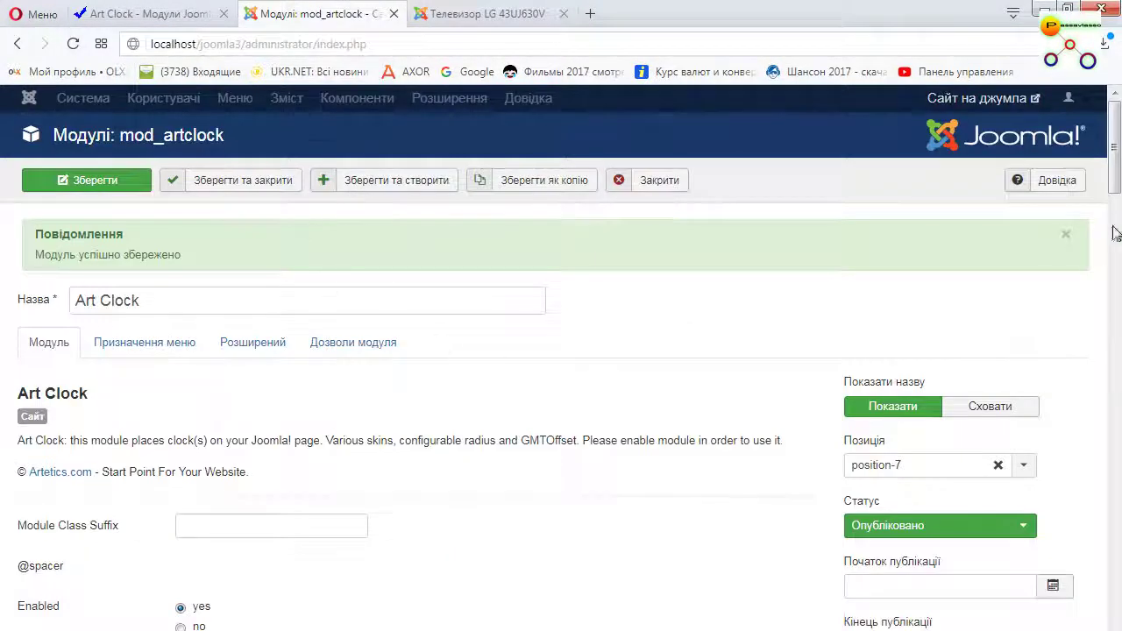
# - Change the first clock's skin to Babosa, save the module, and preview it on the reloaded article page
pyautogui.moveTo(1118, 180); pyautogui.dragTo(1118, 276)
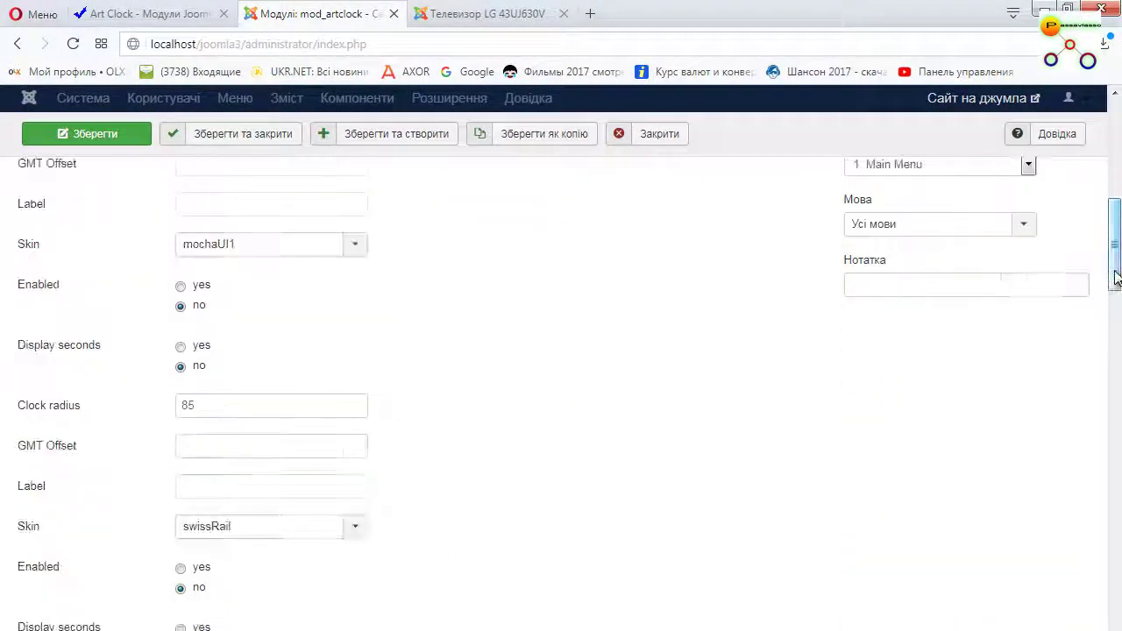
pyautogui.click(352, 253)
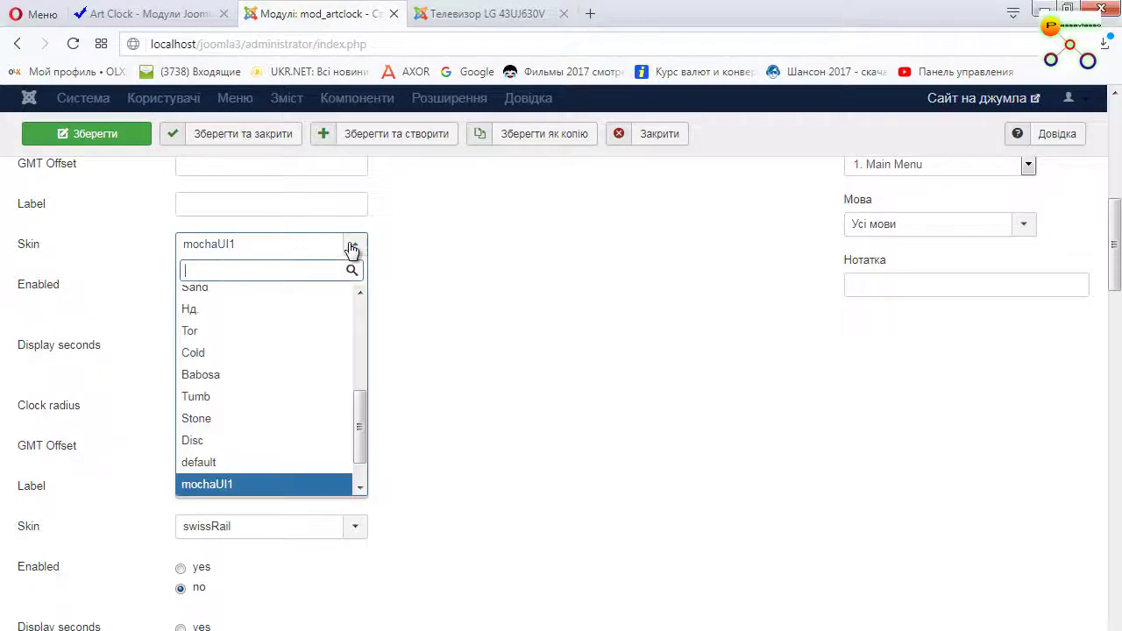
pyautogui.click(248, 387)
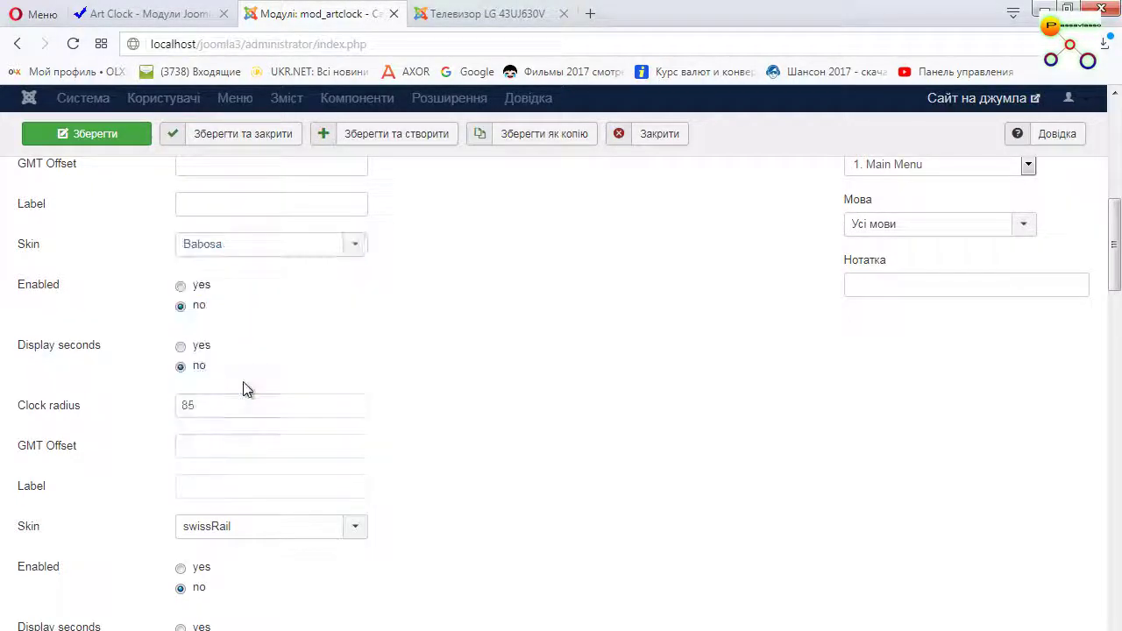
pyautogui.click(125, 140)
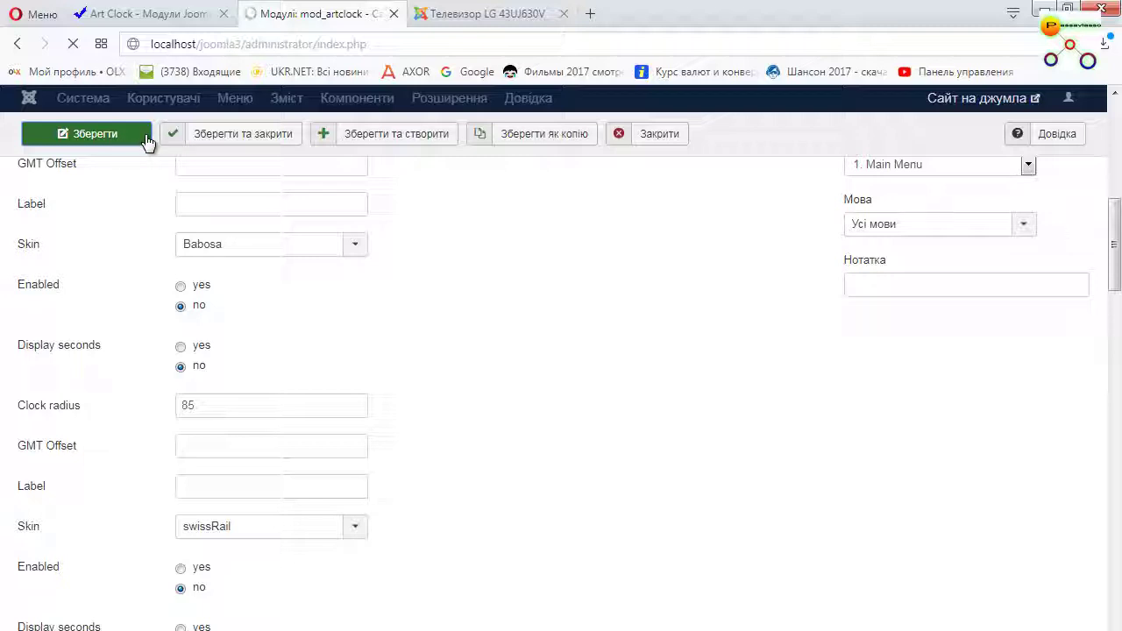
pyautogui.click(470, 14)
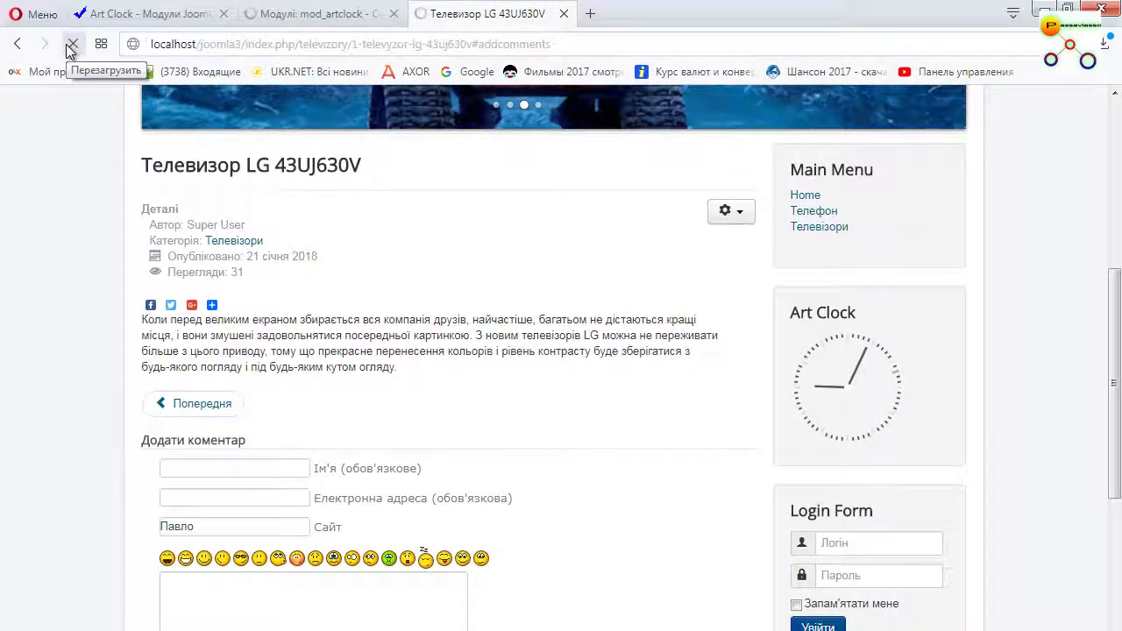
pyautogui.click(71, 43)
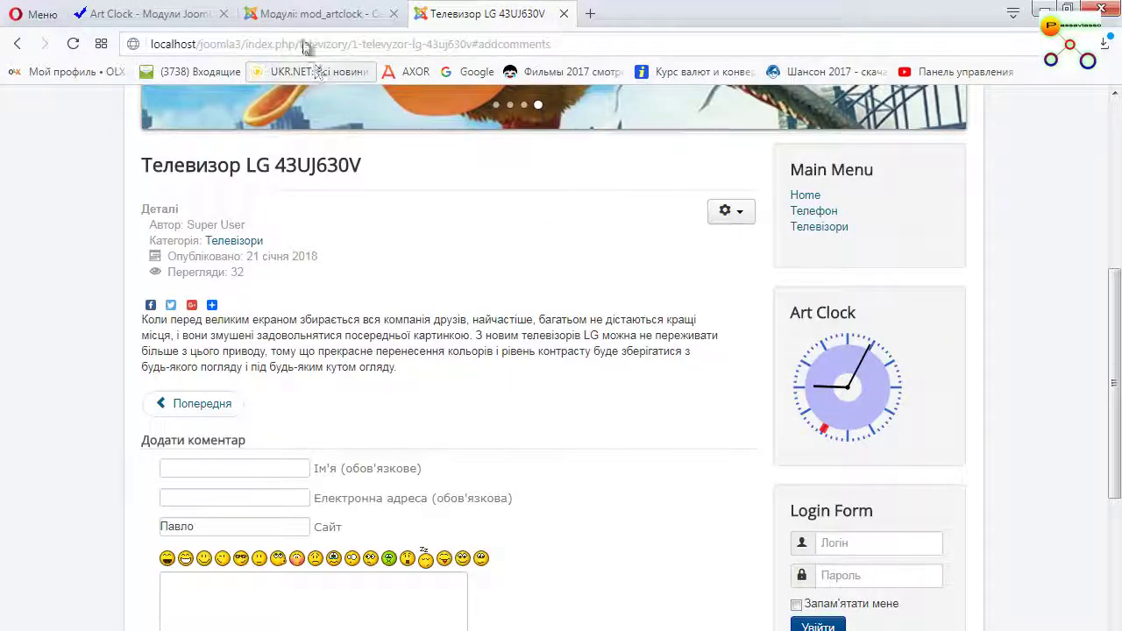
# - Rename the Art Clock module to "Годиник", save it, and check the title on the reloaded article page
pyautogui.click(312, 14)
pyautogui.moveTo(158, 304); pyautogui.dragTo(48, 309)
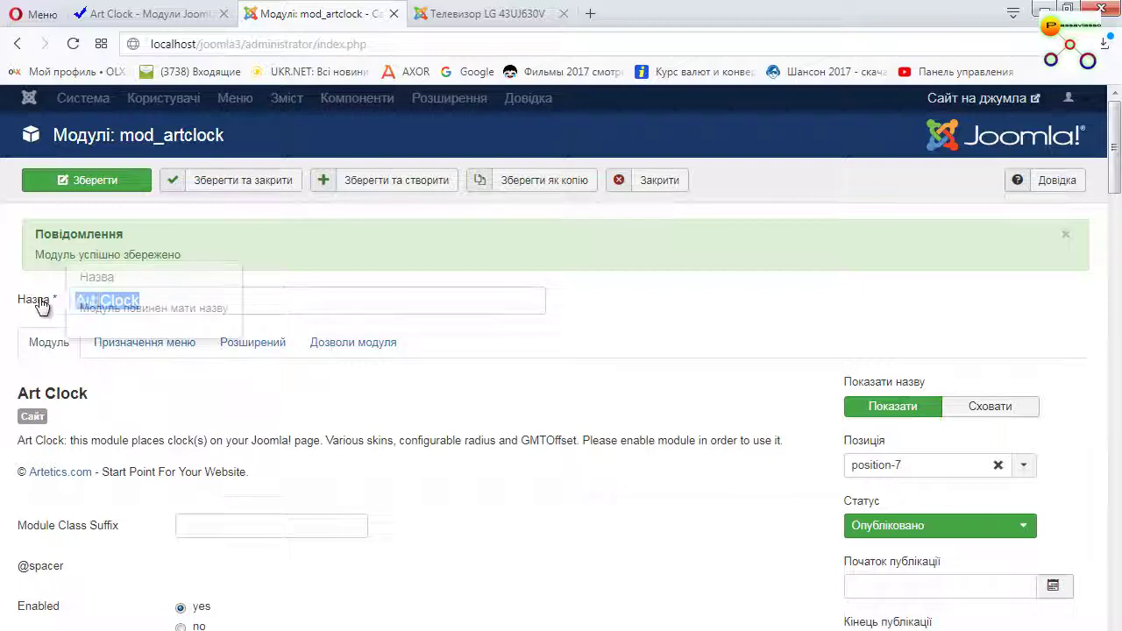
pyautogui.write('Ц')
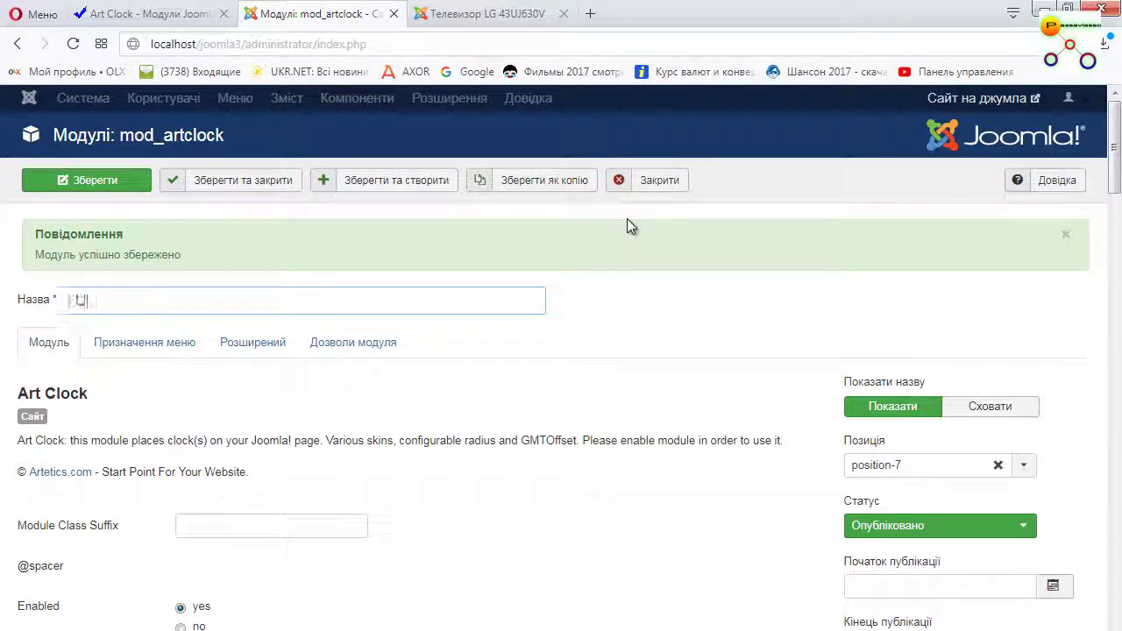
pyautogui.press('BackSpace')
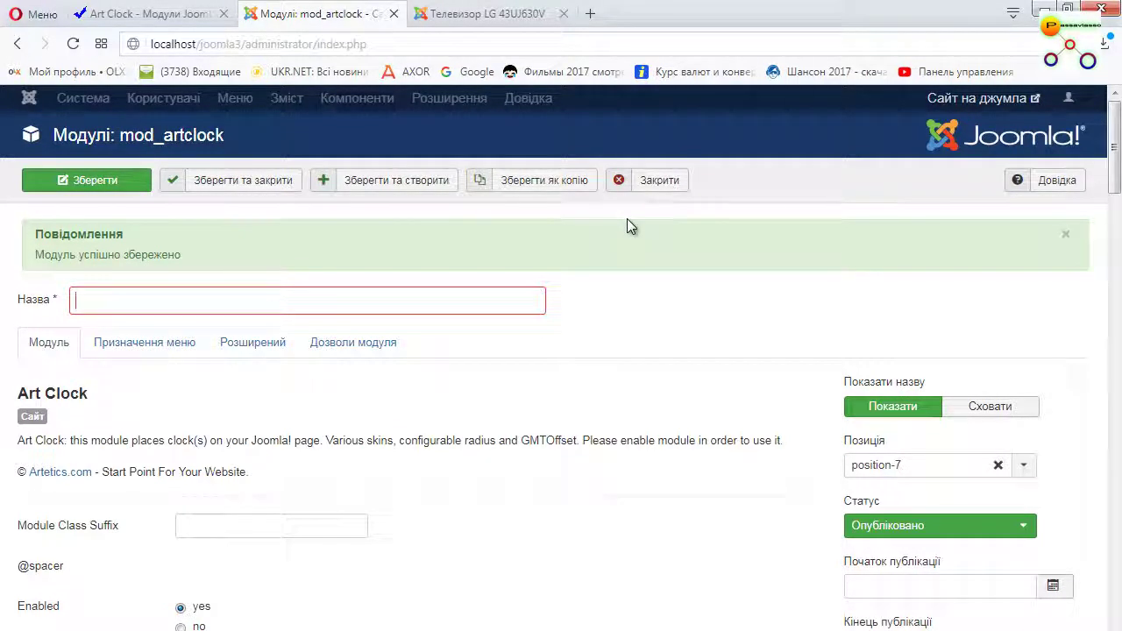
pyautogui.write('Го')
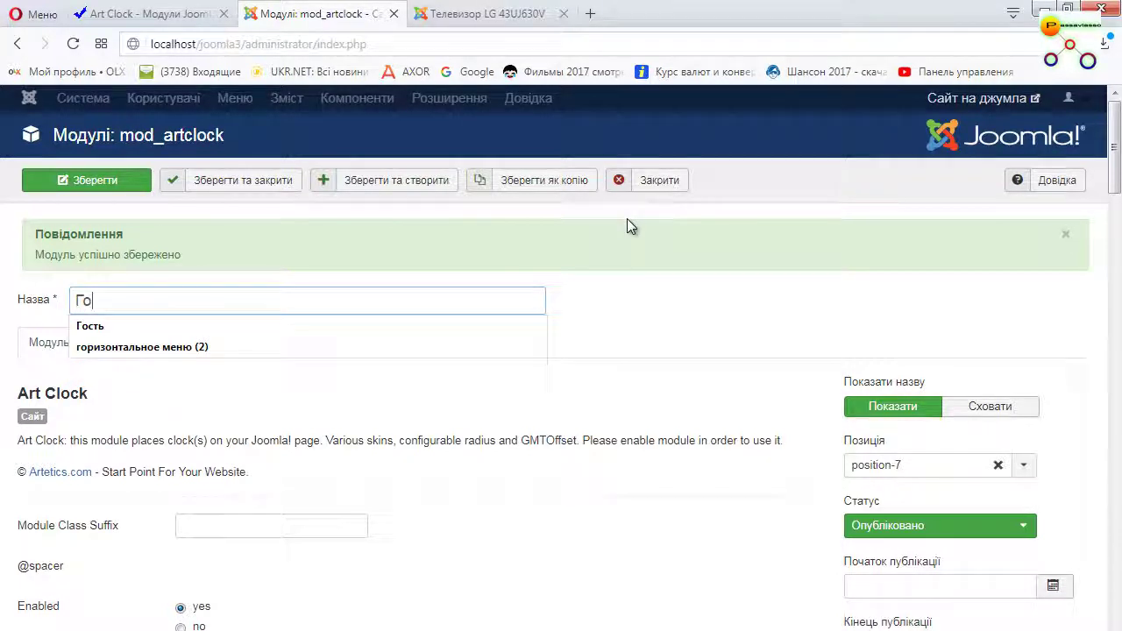
pyautogui.write('диник')
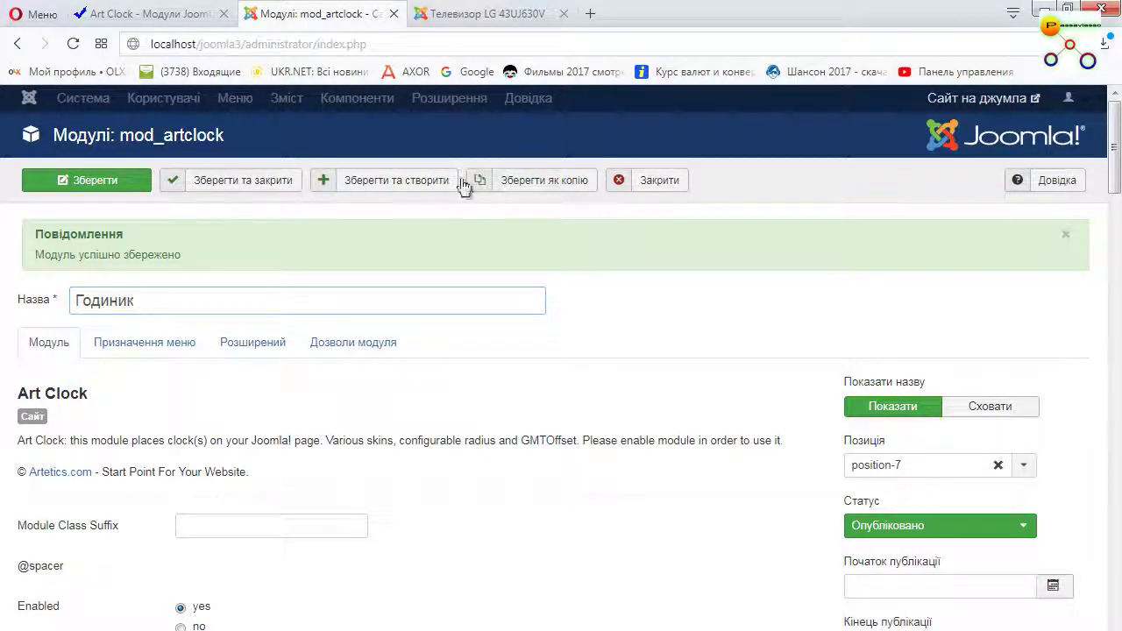
pyautogui.click(140, 187)
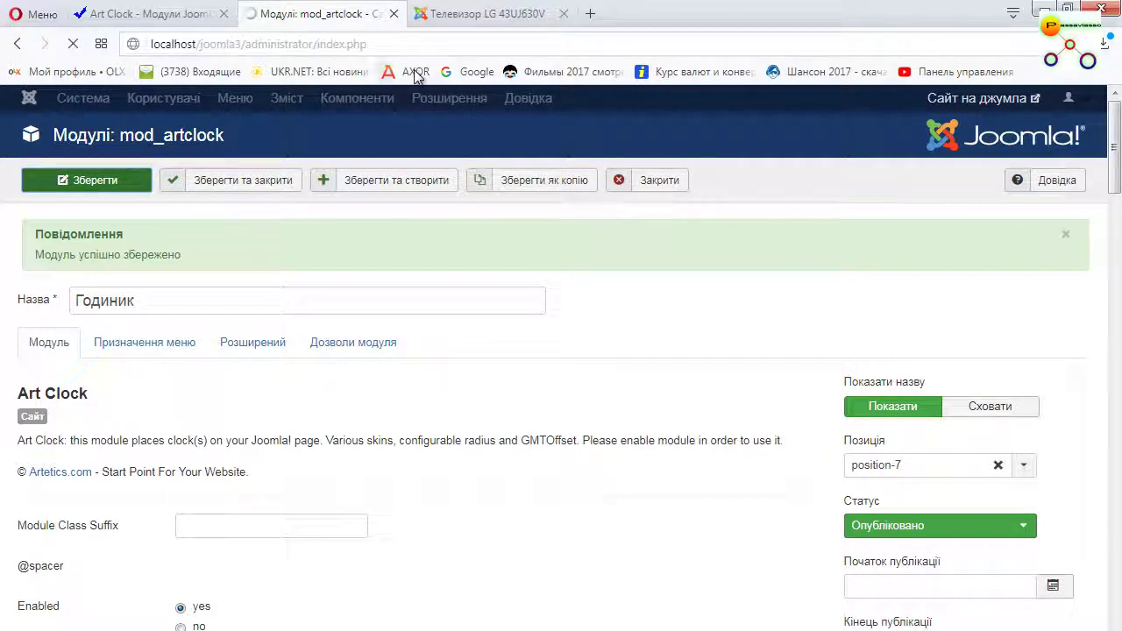
pyautogui.click(484, 15)
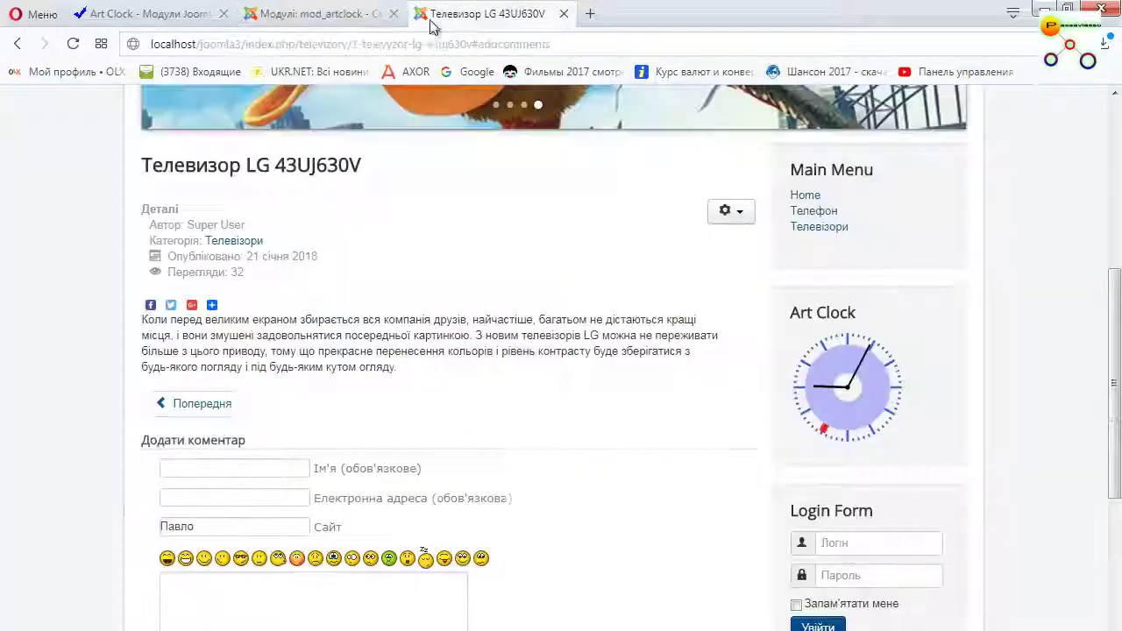
pyautogui.click(74, 44)
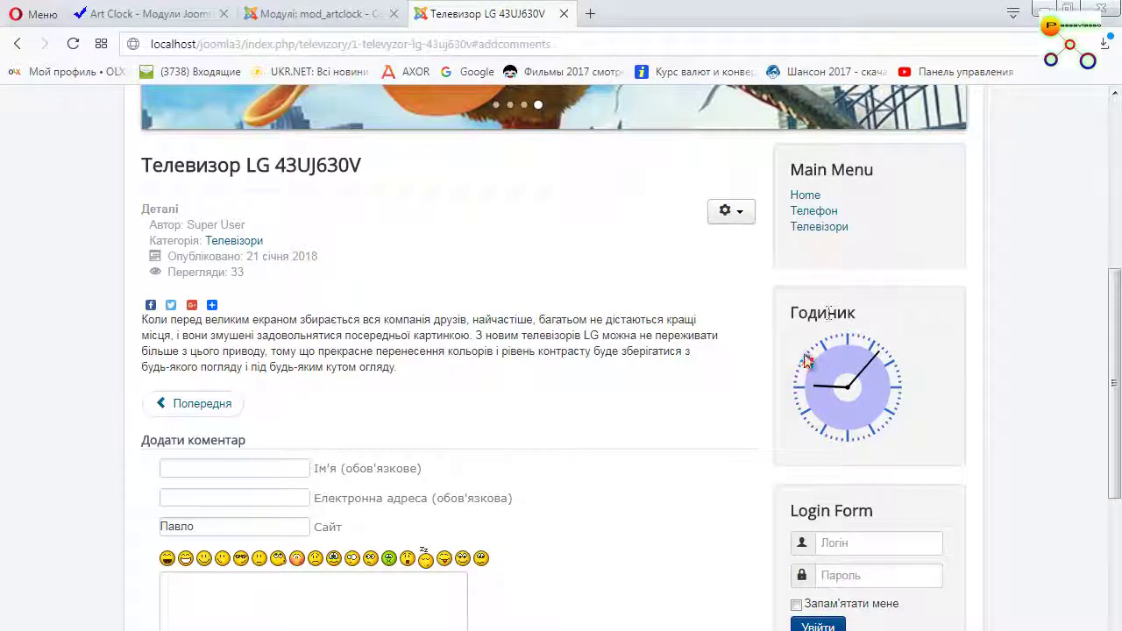
# - Correct the module title's spelling to "Годинник", save it, and reload the article page to check the sidebar title
pyautogui.click(328, 16)
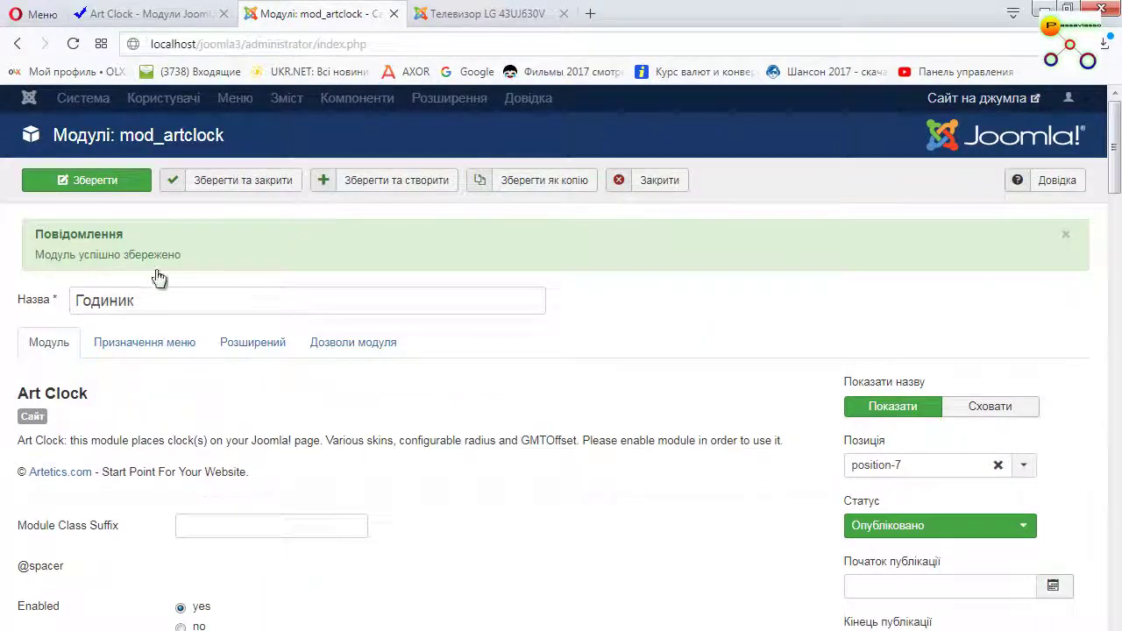
pyautogui.click(115, 299)
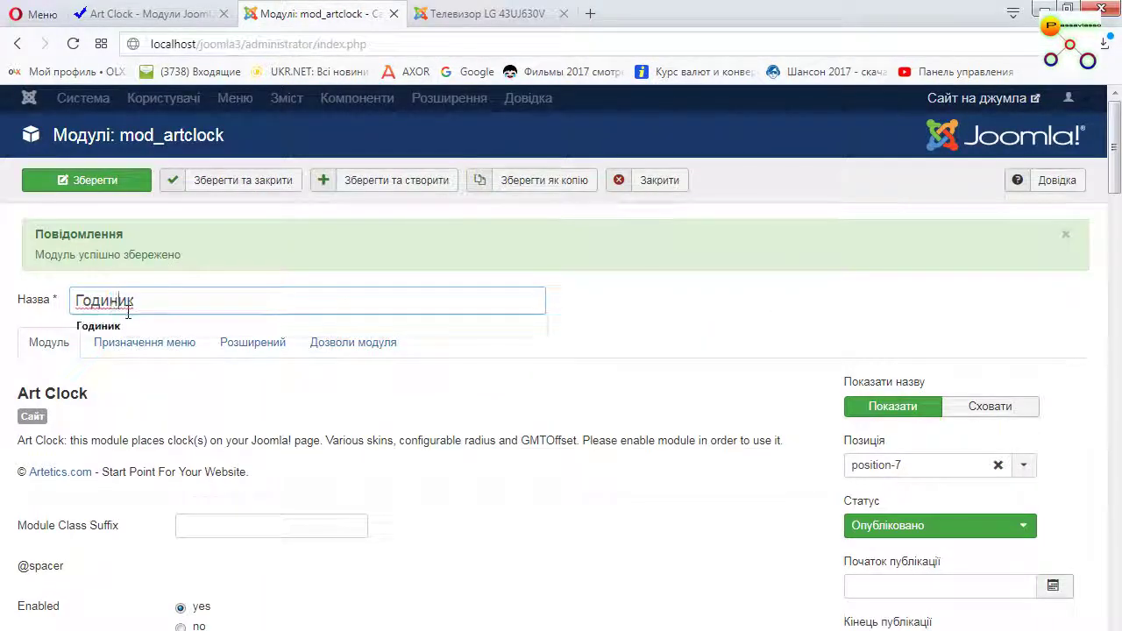
pyautogui.write('н')
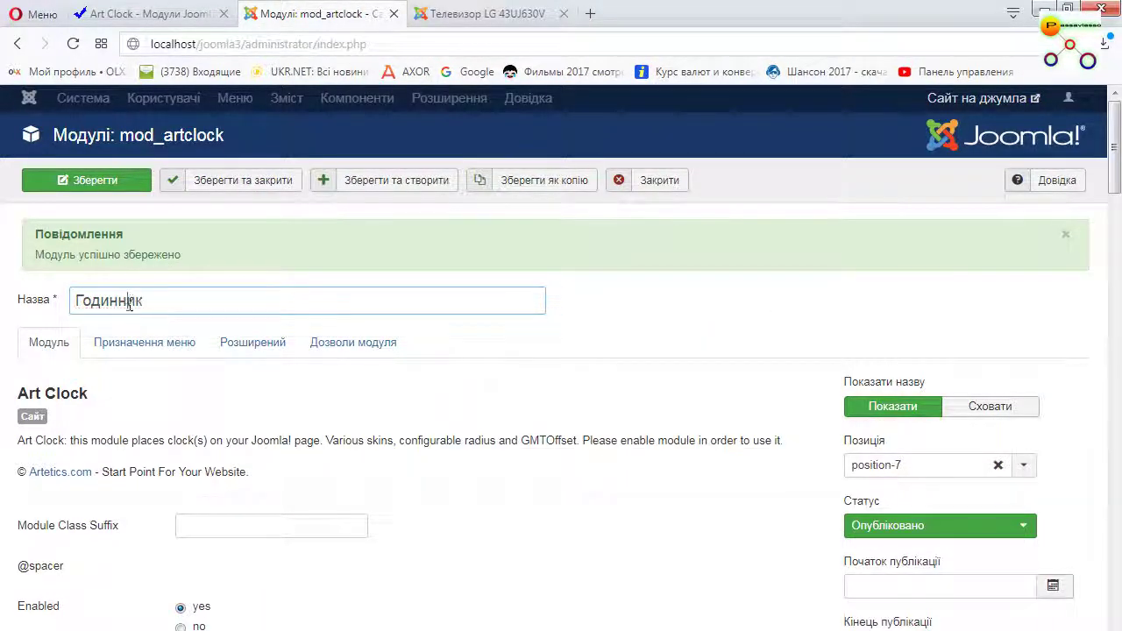
pyautogui.click(109, 185)
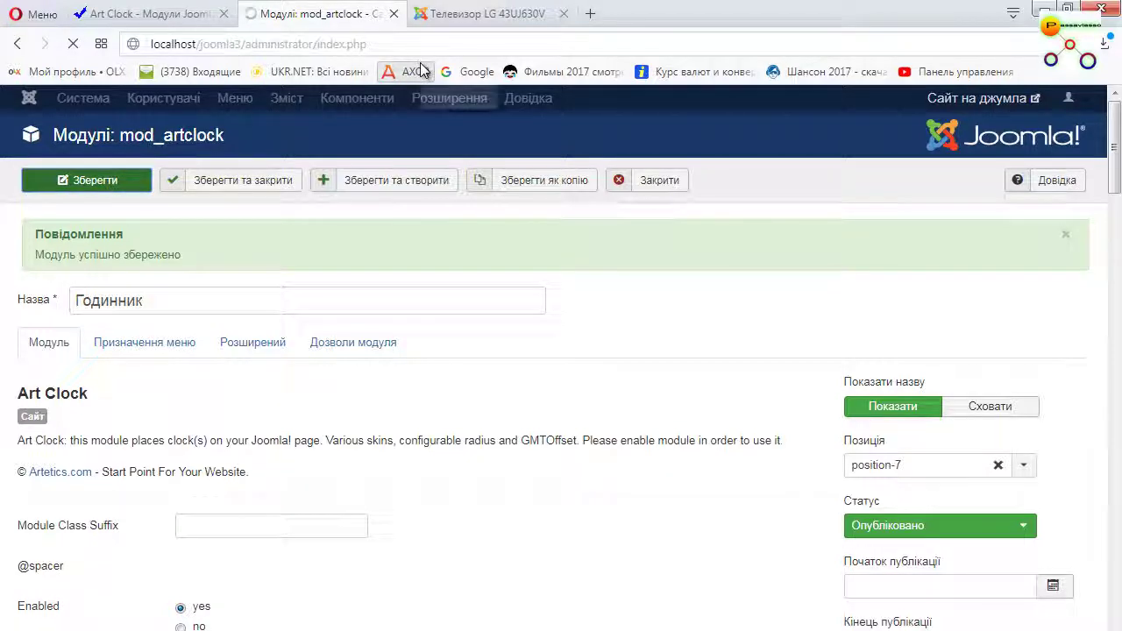
pyautogui.click(473, 14)
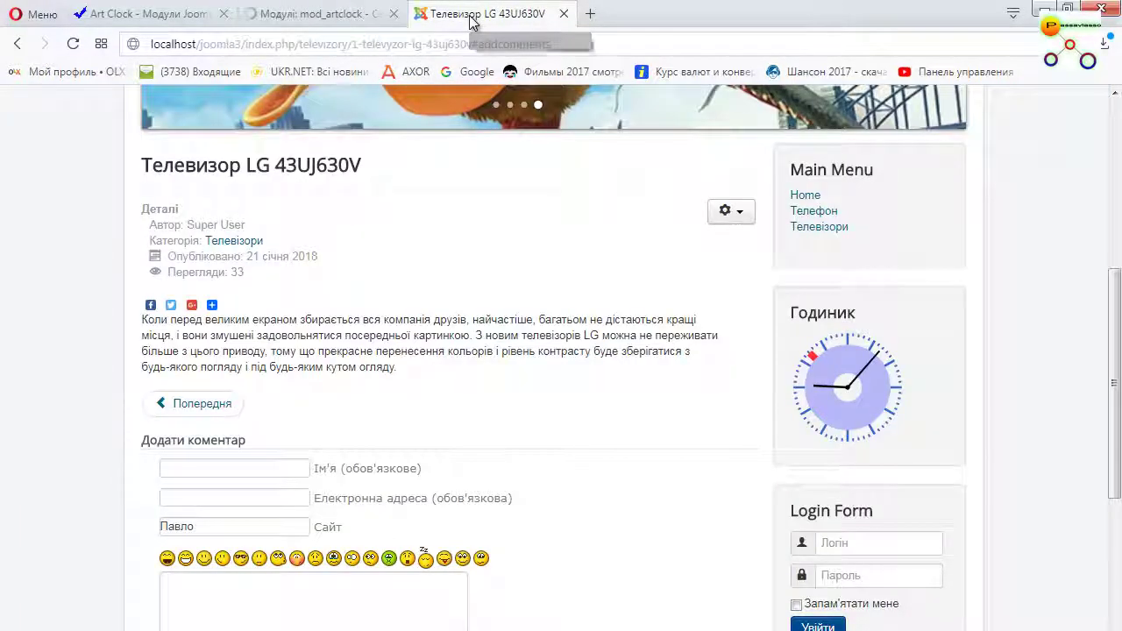
pyautogui.click(74, 46)
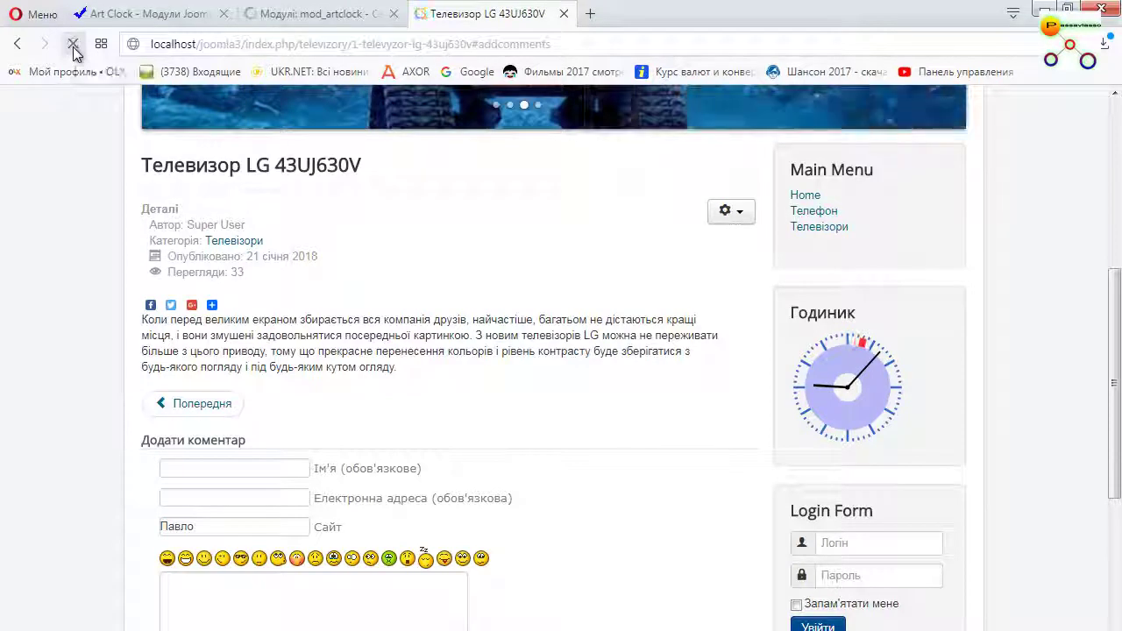